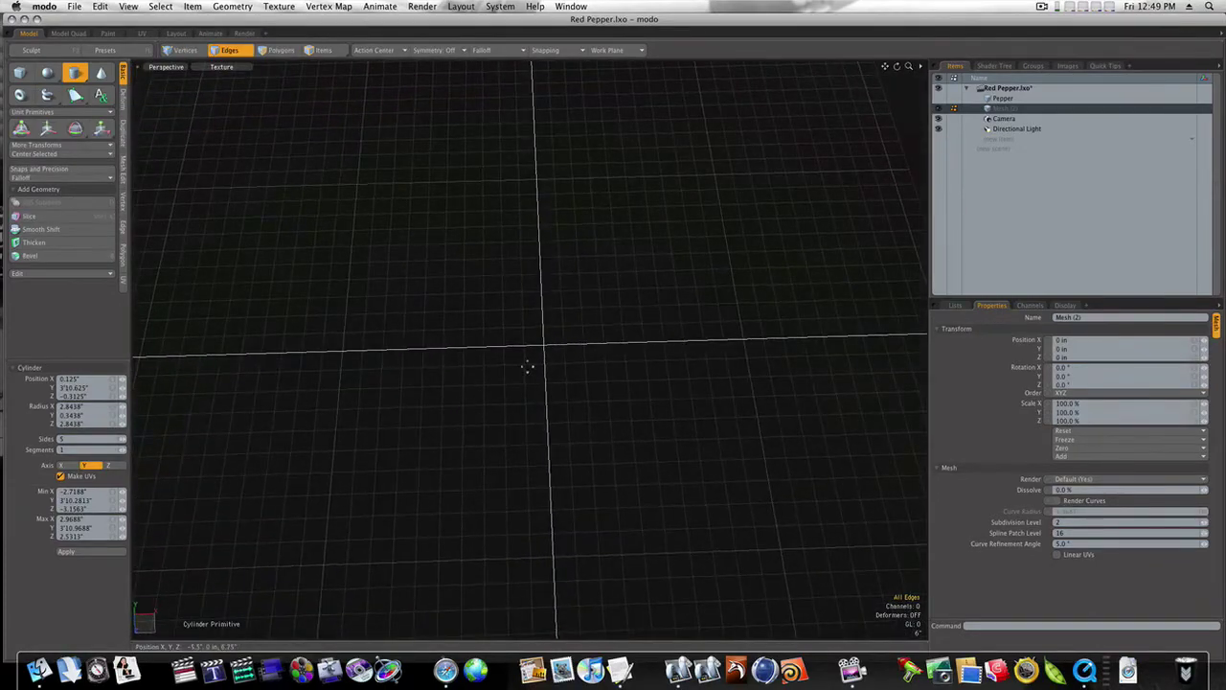
Create a vertical five-sided, five-segment cylinder with a 6.75" radius and about 8'5.5" tall, and turn on subdivision
ctrl+drag(541, 345, 550, 158)
alt+shift+drag(549, 203, 547, 270)
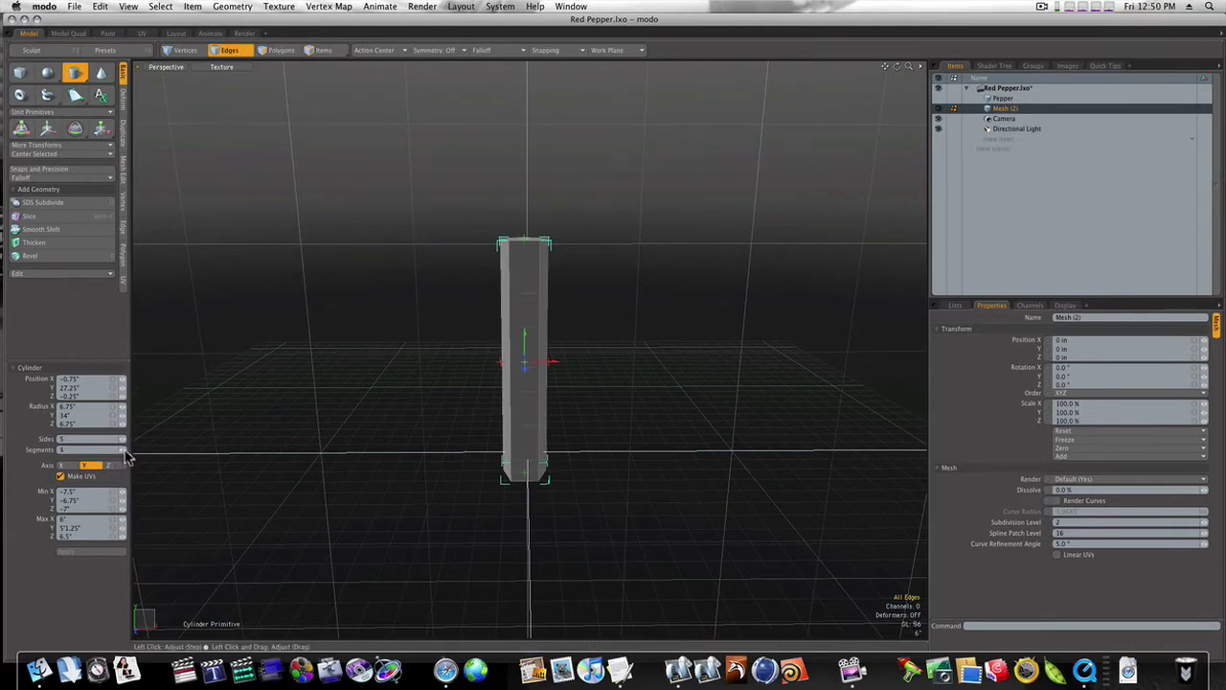
drag(525, 251, 525, 104)
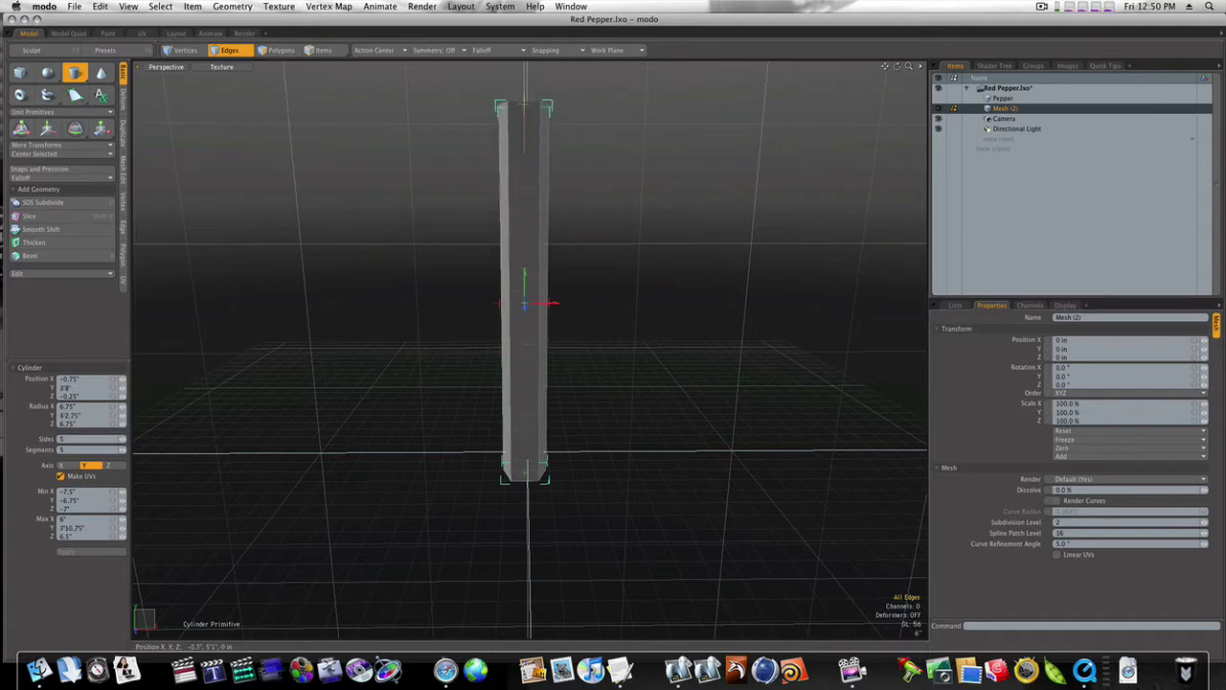
mouse_move(556, 217)
alt+mouse_down()
mouse_move(553, 250)
mouse_move(553, 215)
alt+mouse_up()
key(q)
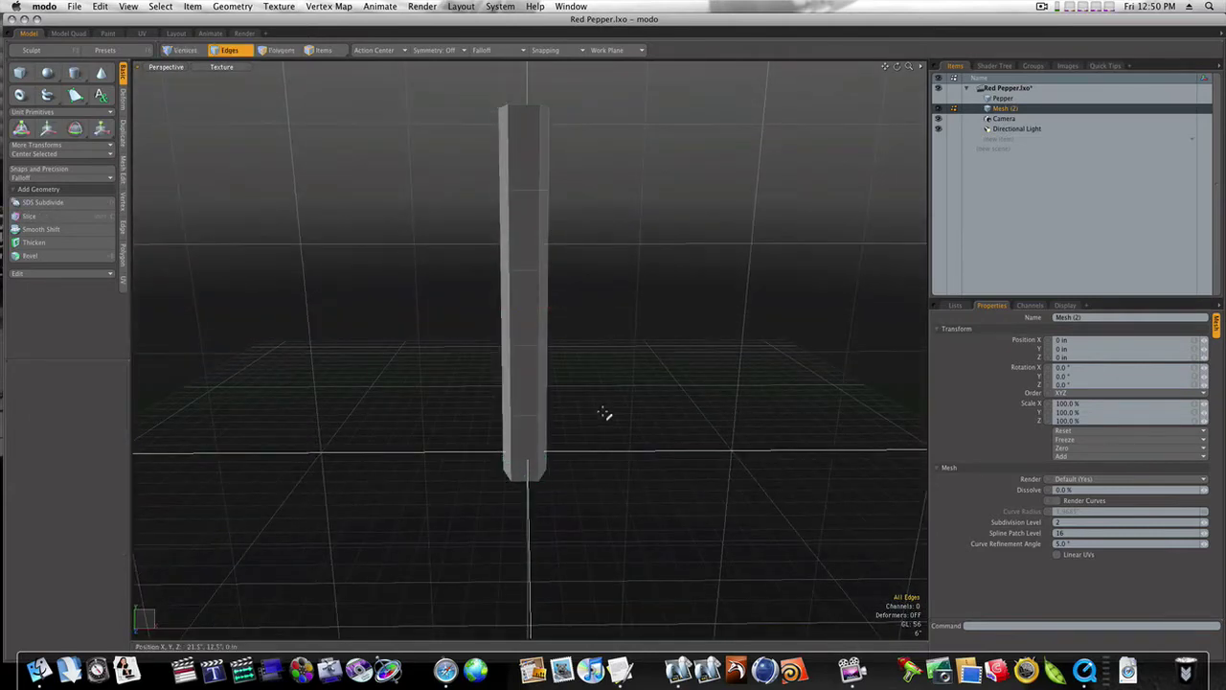
key(Tab)
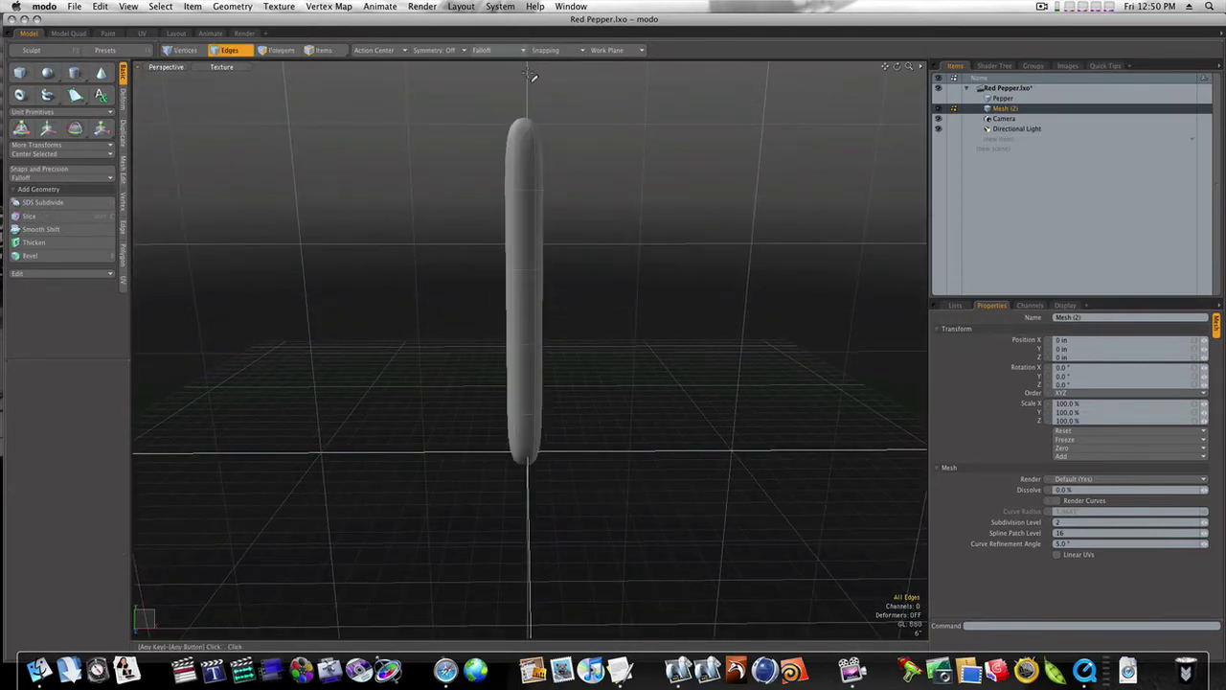
Move the cylinder's bottom end polygon downward and scale it to about 43.5% to taper the pepper's tip
alt+drag(583, 123, 587, 78)
key(3)
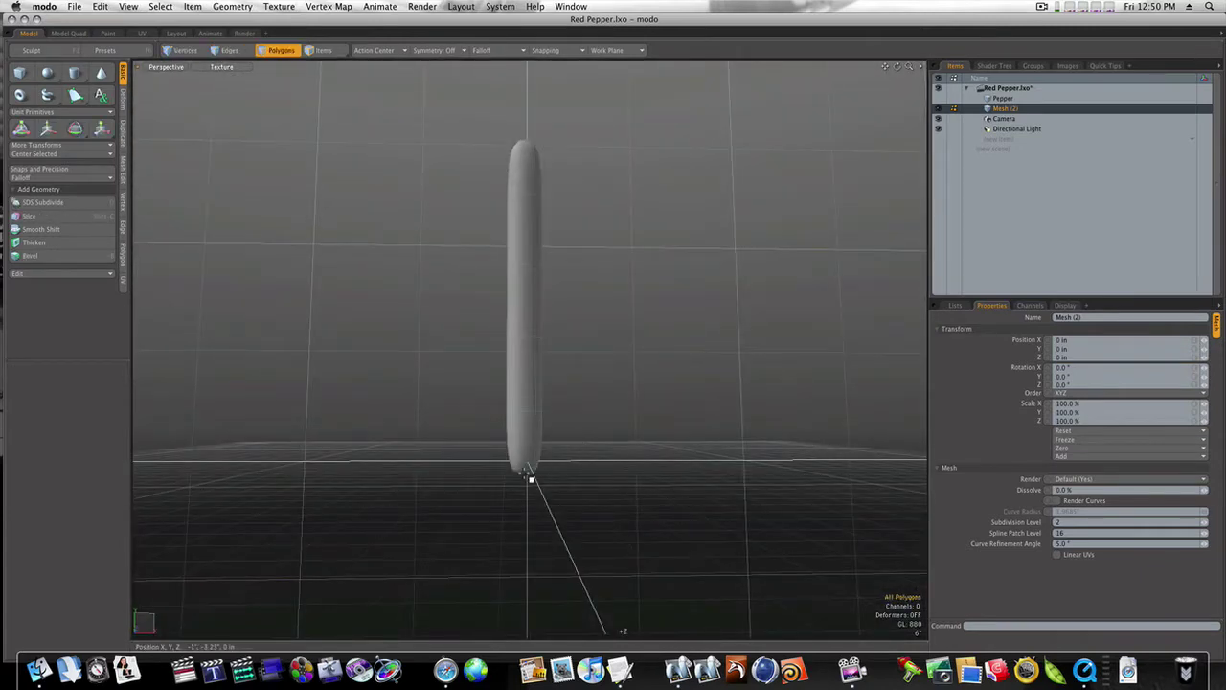
key(w)
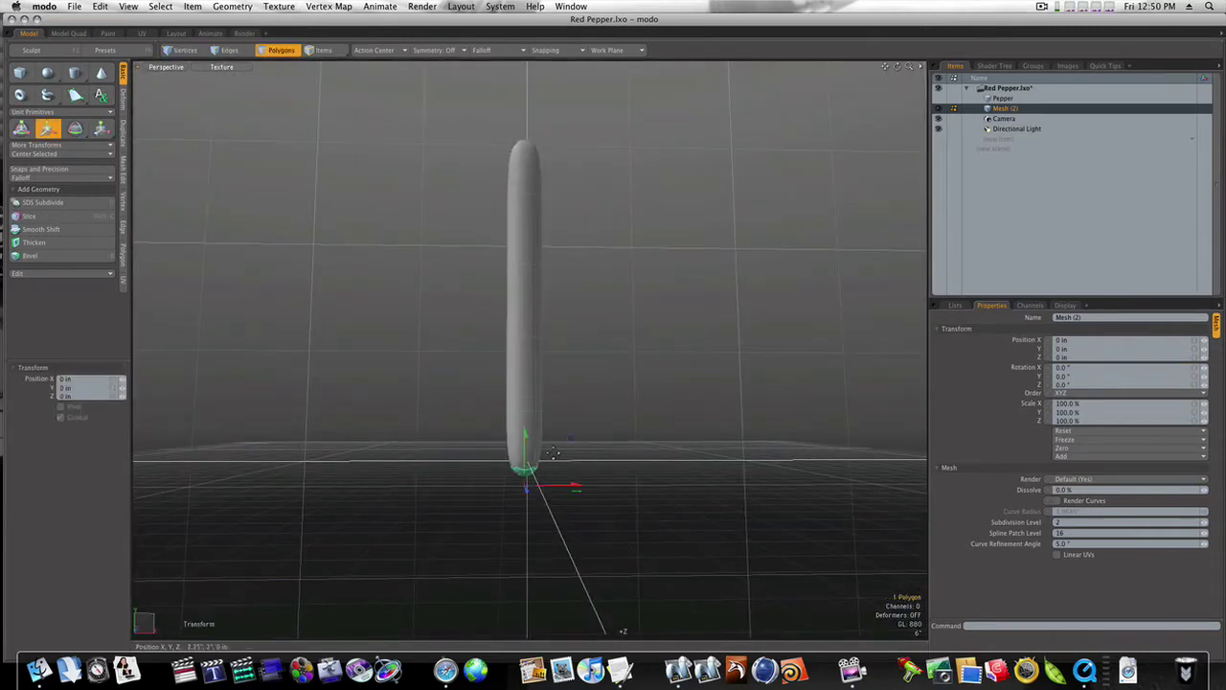
drag(526, 452, 479, 530)
key(r)
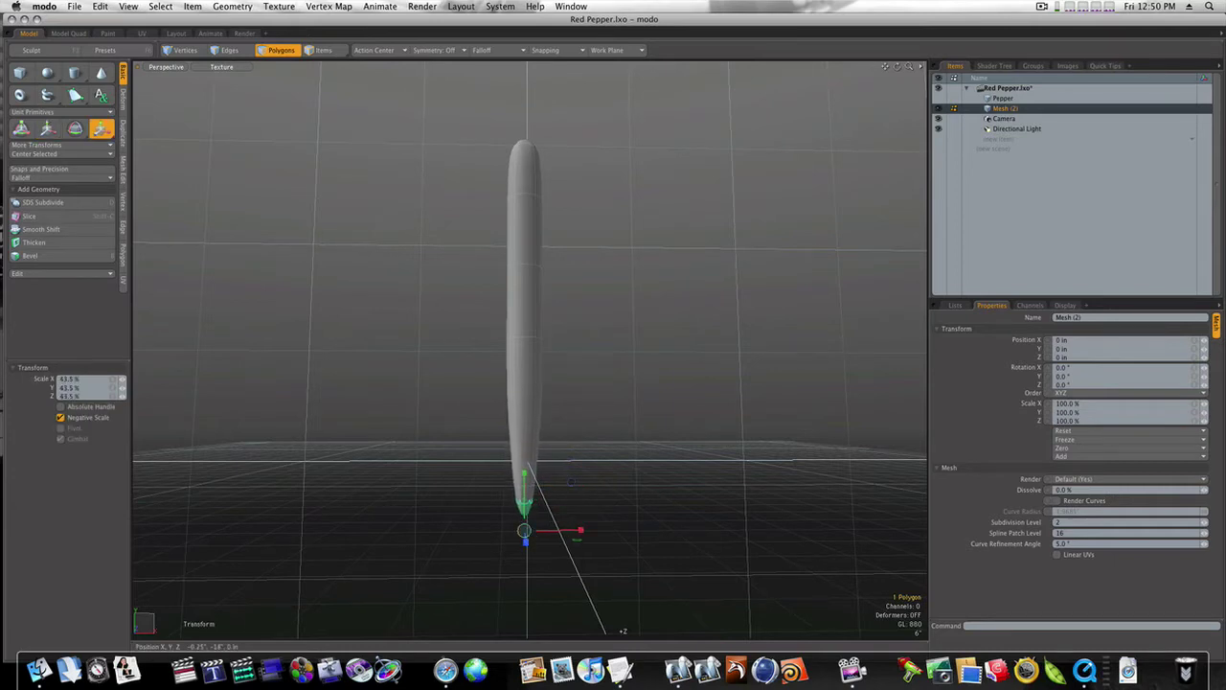
key(space)
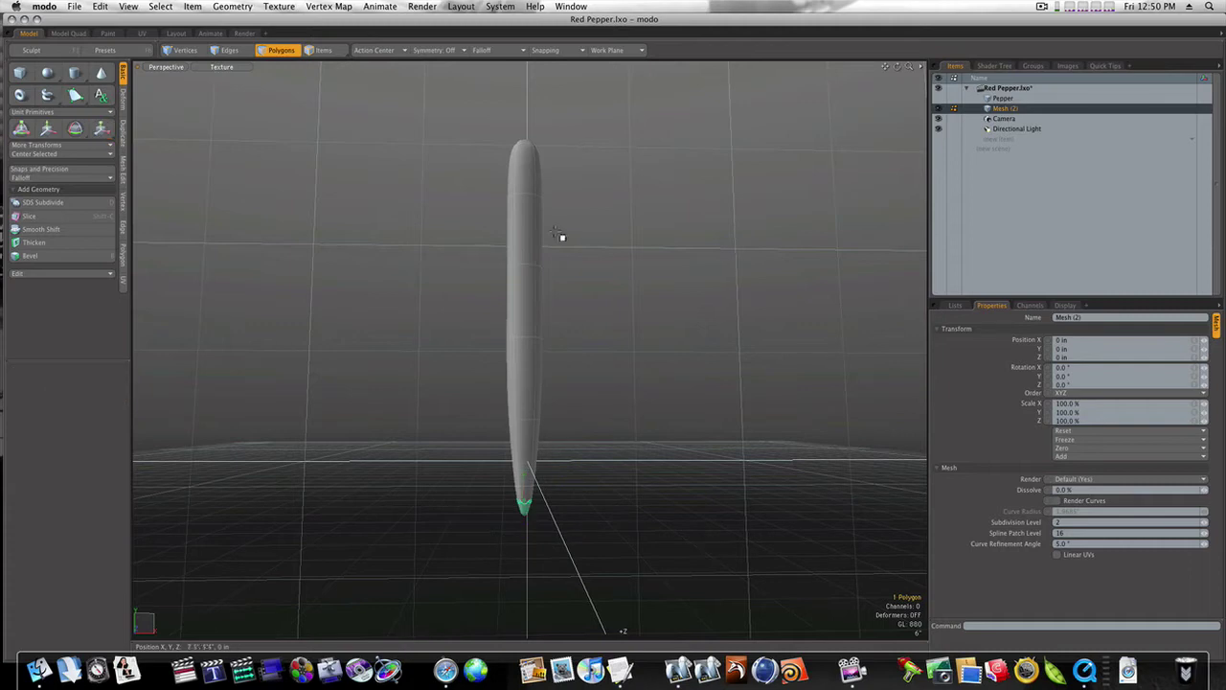
Bevel the top end polygon in place to flatten the end and tighten its rim
alt+drag(572, 211, 564, 322)
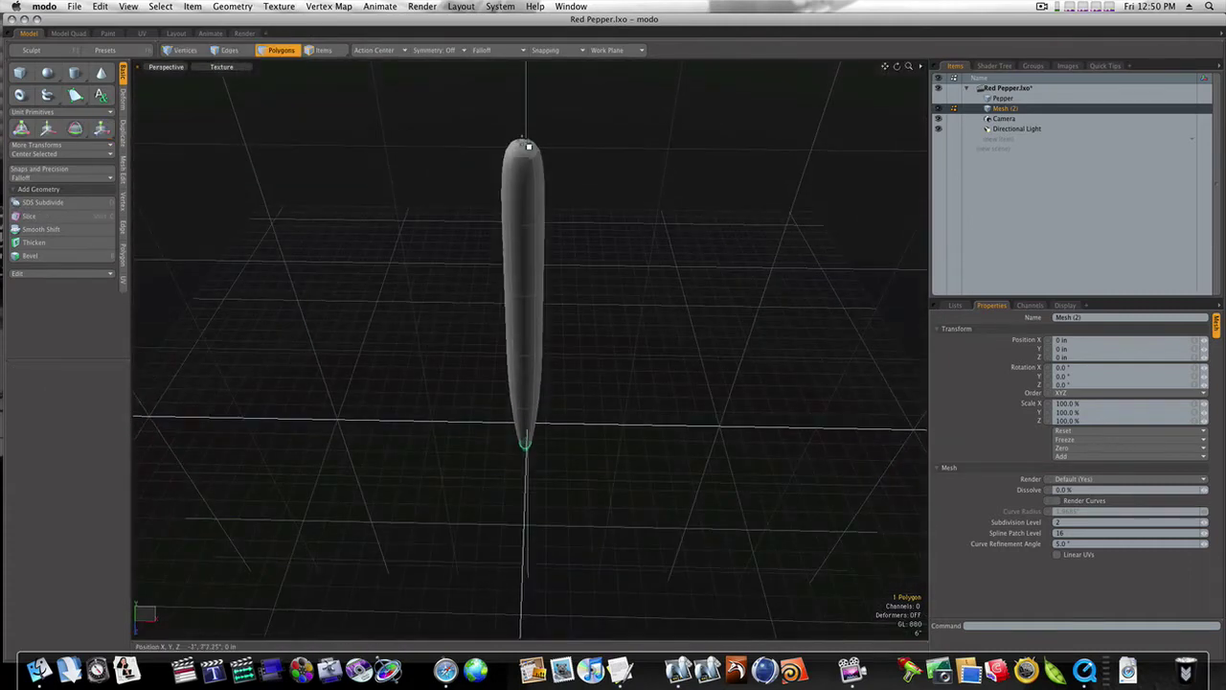
key(b)
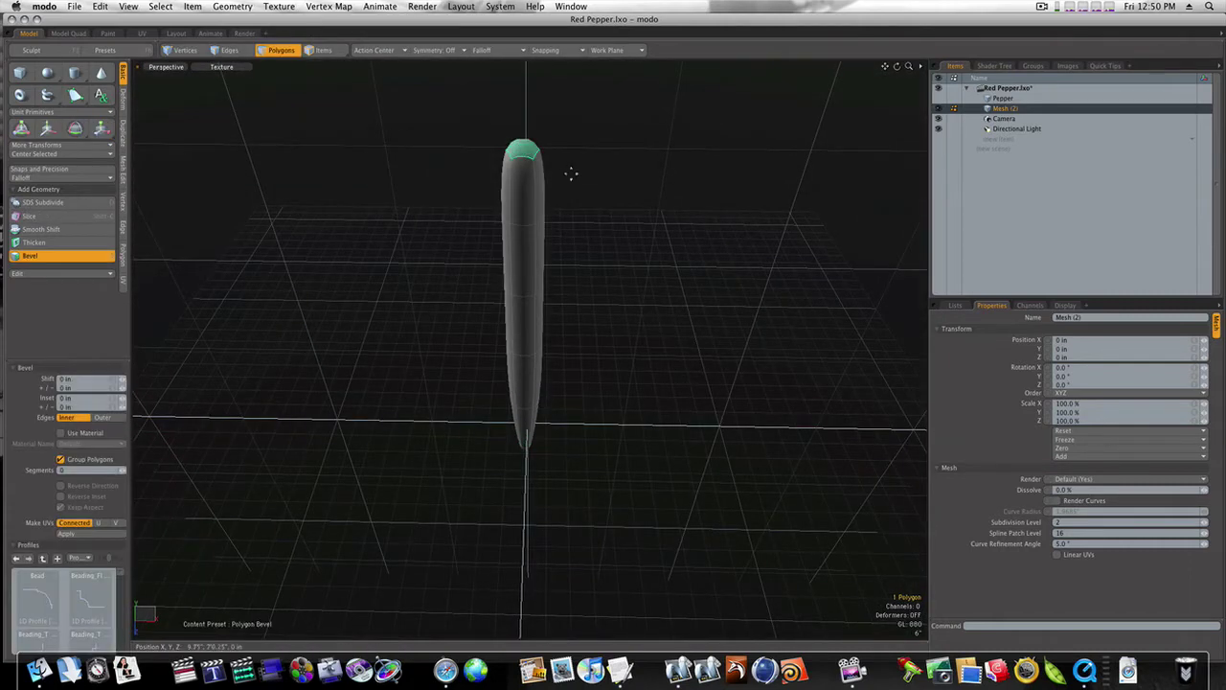
key(space)
alt+drag(603, 213, 607, 163)
Select the whole pepper mesh, scale it uniformly to about 64%, and stretch it along Y
key(3)
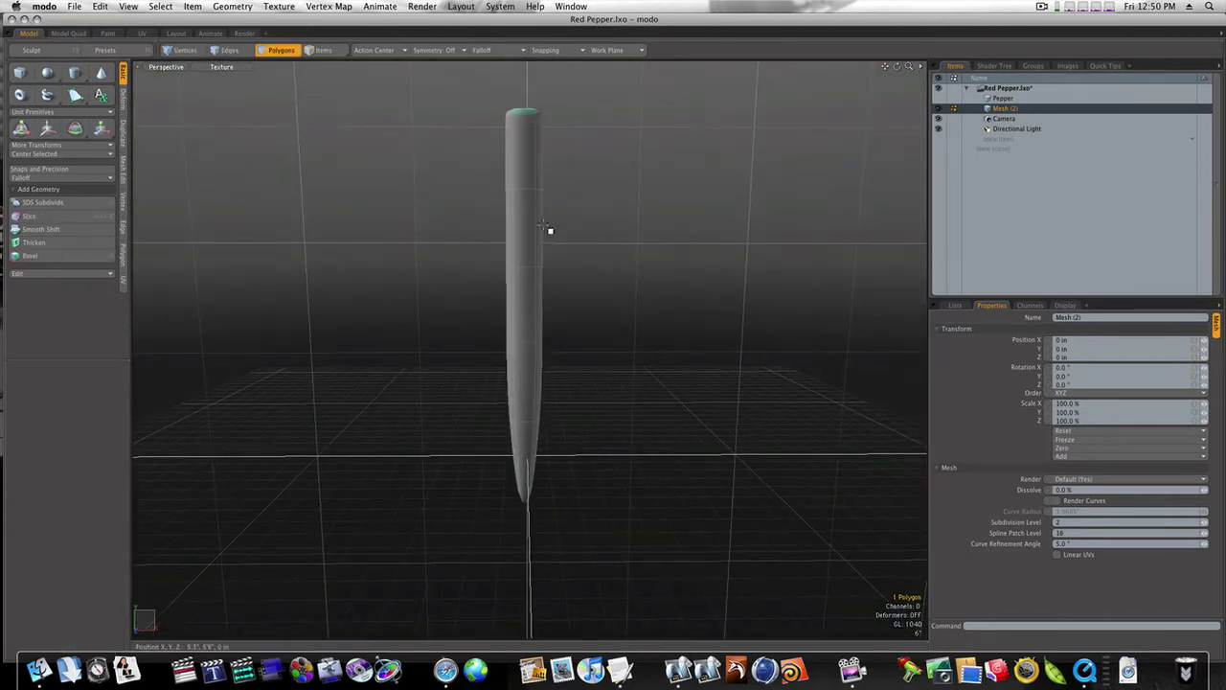
double_click(532, 238)
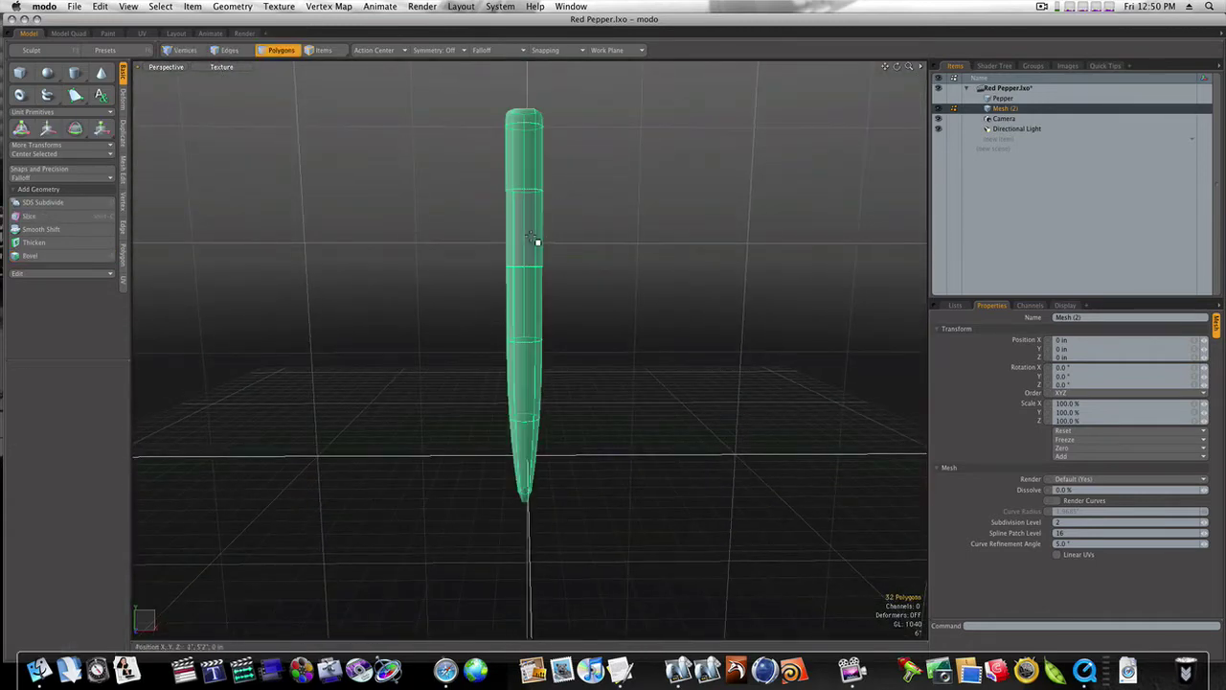
key(r)
drag(523, 328, 487, 327)
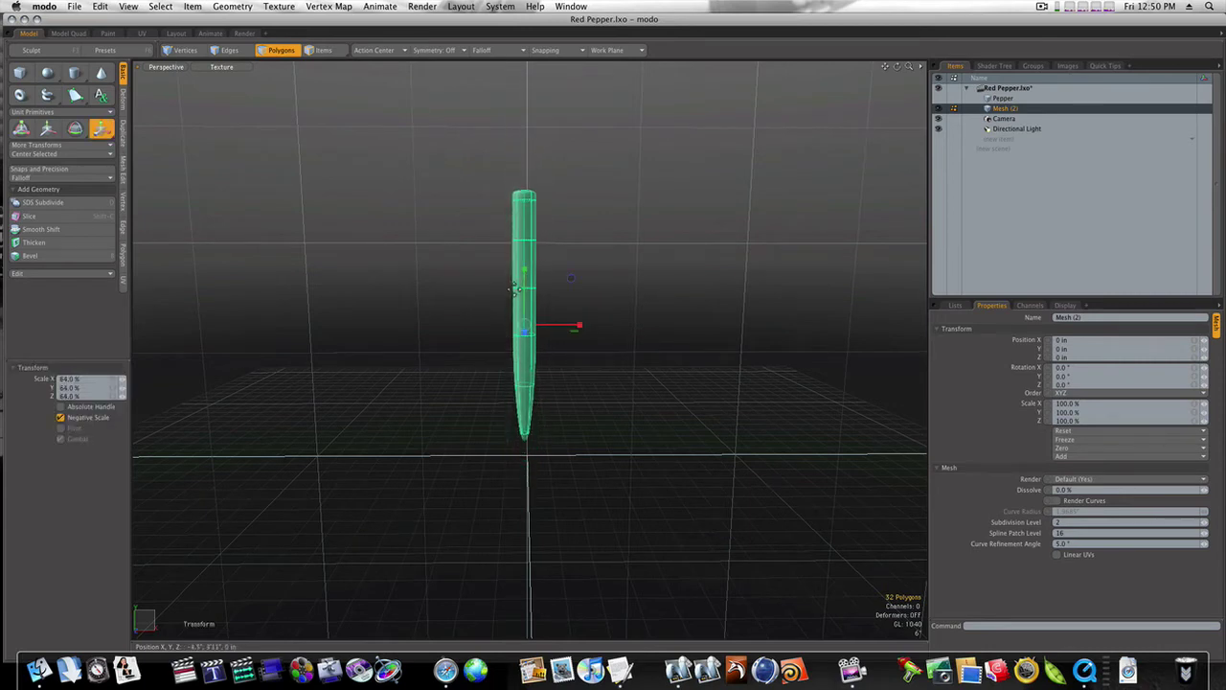
mouse_move(524, 277)
mouse_down()
mouse_move(522, 246)
mouse_move(524, 259)
mouse_up()
key(space)
In the front view, select the lower half of the pepper and bend it sideways into a curve, pivoting at the selection's upper end
key(ctrl+space)
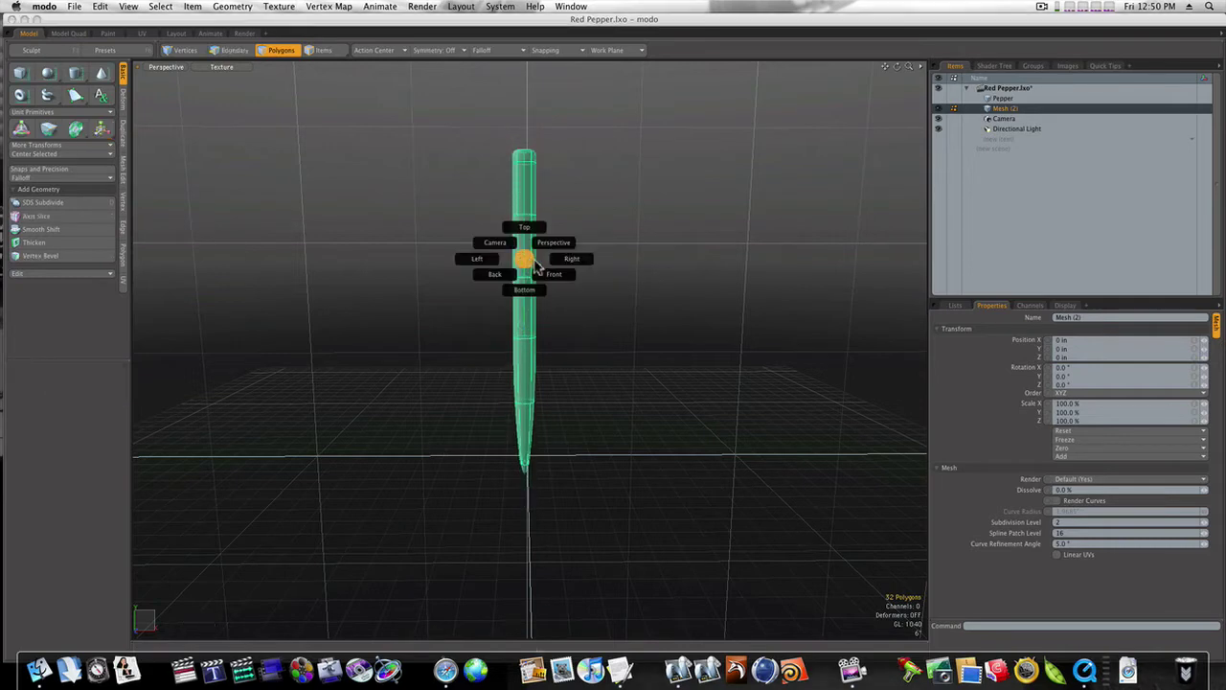
click(550, 274)
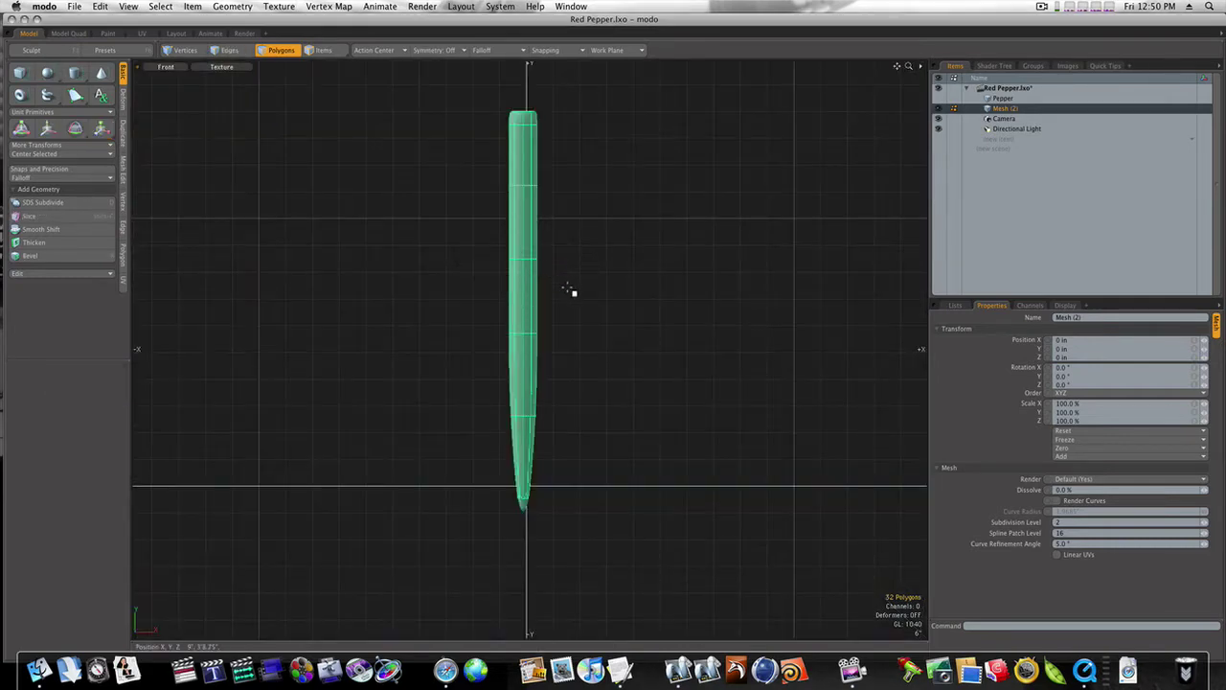
click(560, 272)
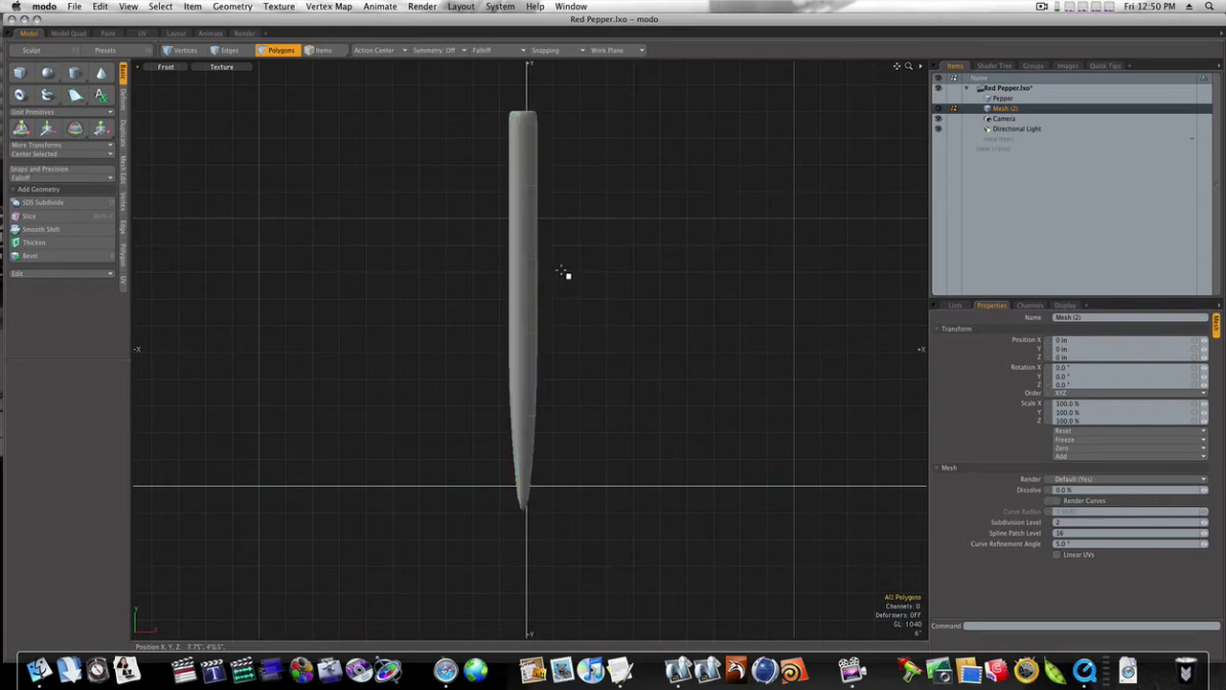
right_drag(482, 239, 609, 578)
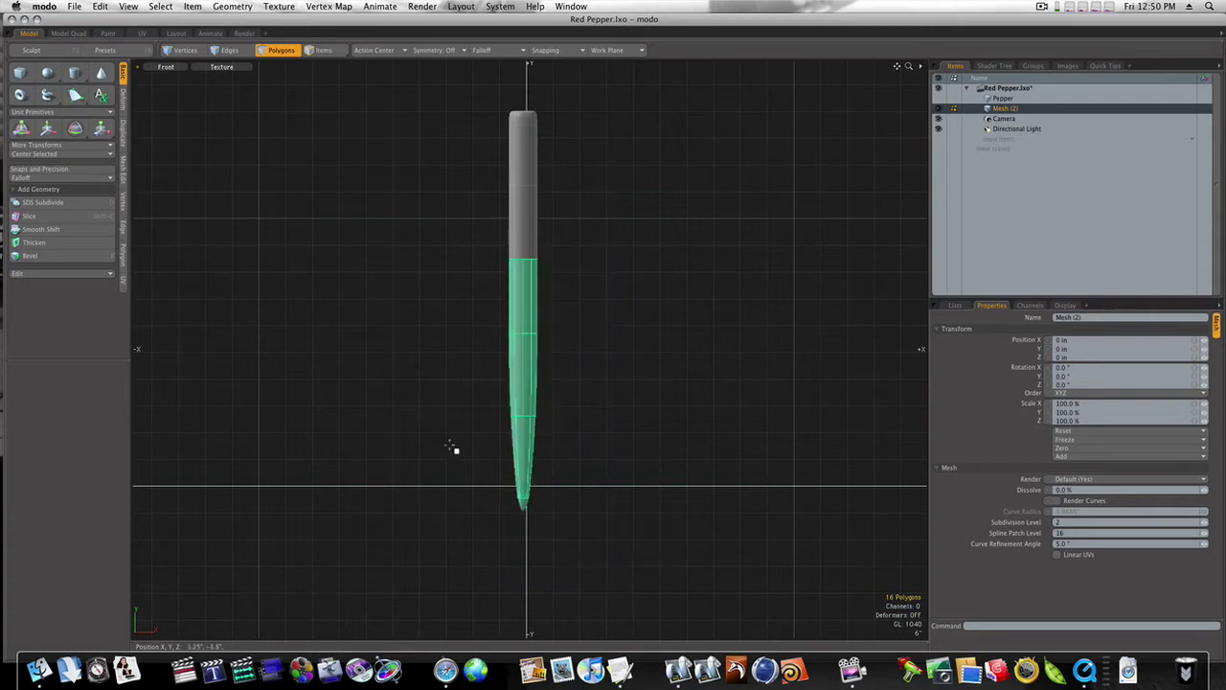
click(121, 103)
click(84, 176)
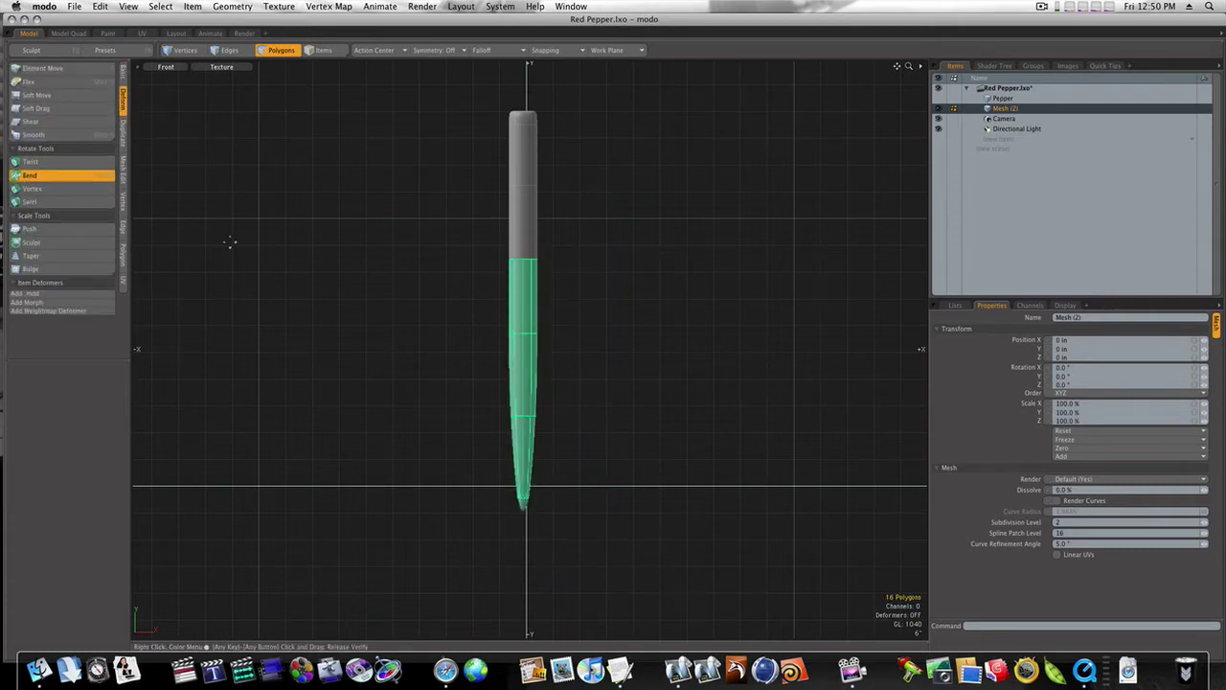
click(524, 263)
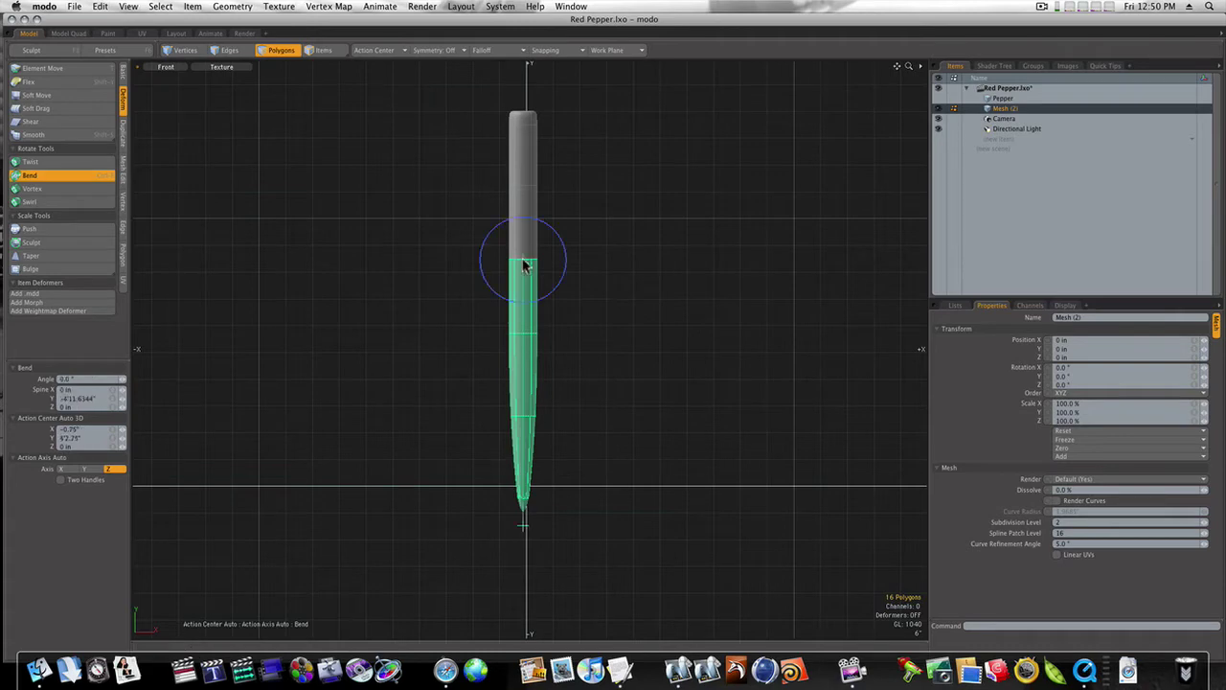
drag(556, 236, 566, 259)
key(space)
click(620, 291)
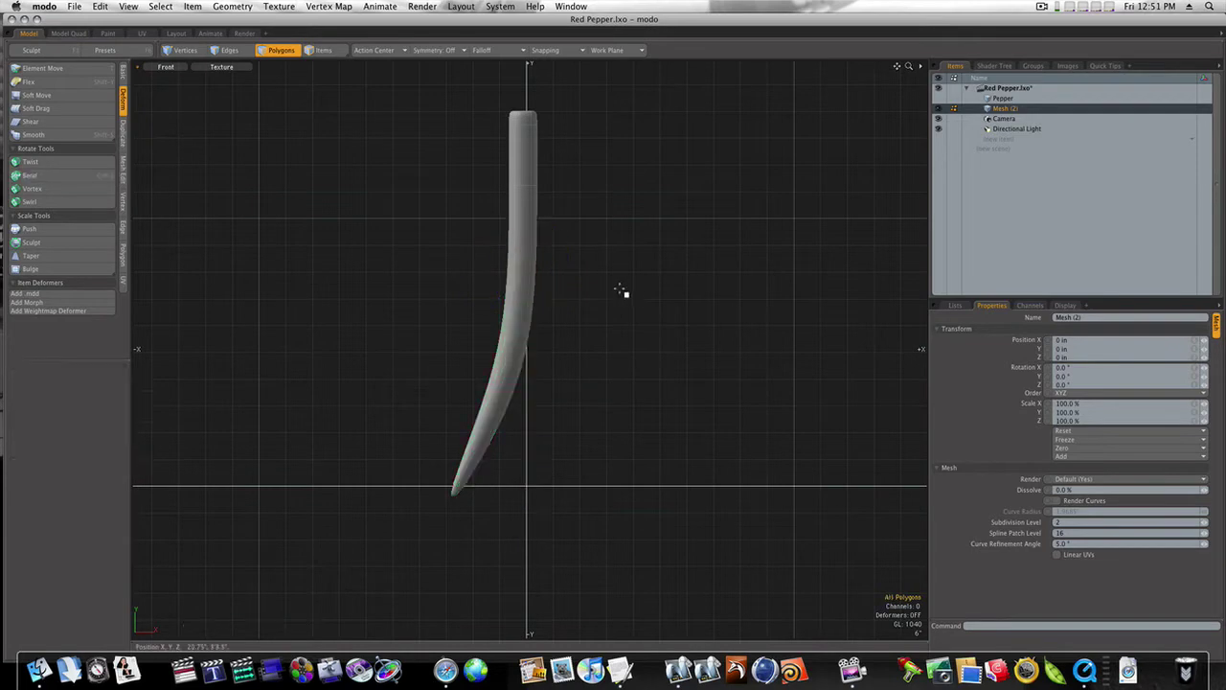
With subdivision off in the perspective view, inset the pepper's top polygon by 1" using Bevel
key(ctrl+space)
click(644, 281)
mouse_move(567, 326)
alt+mouse_down()
mouse_move(564, 348)
mouse_move(543, 275)
mouse_move(539, 286)
mouse_move(550, 258)
mouse_move(552, 330)
alt+mouse_up()
ctrl+alt+drag(548, 237, 601, 256)
alt+drag(596, 251, 585, 240)
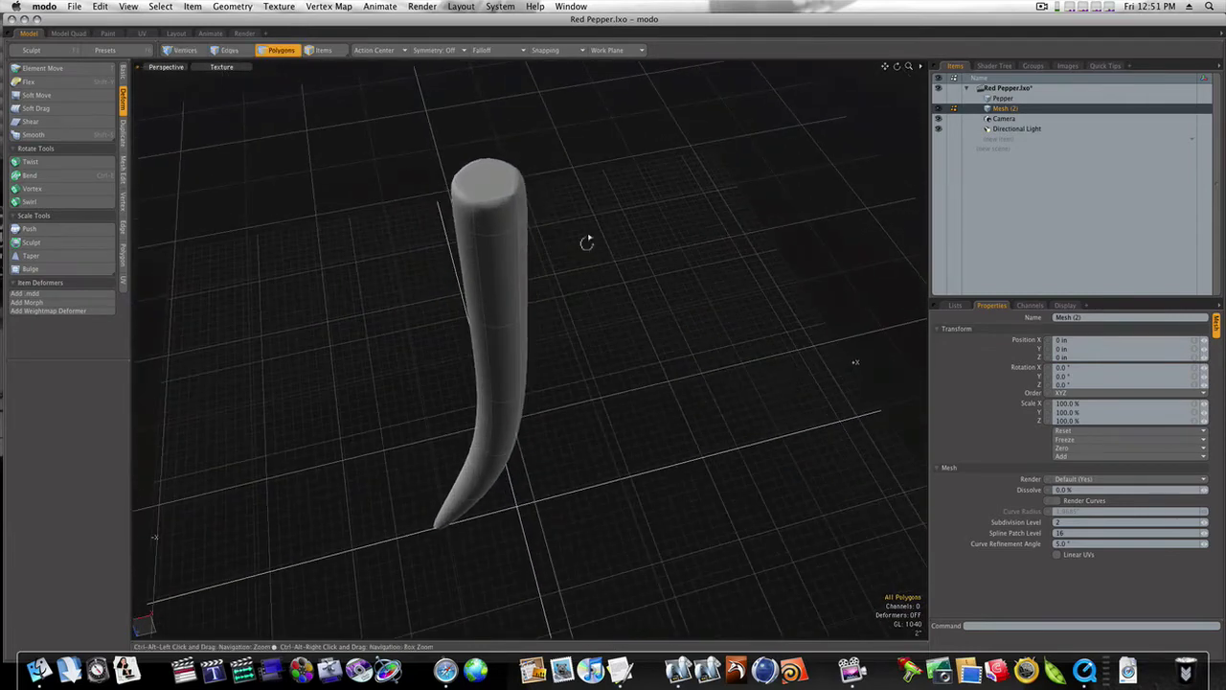
key(Tab)
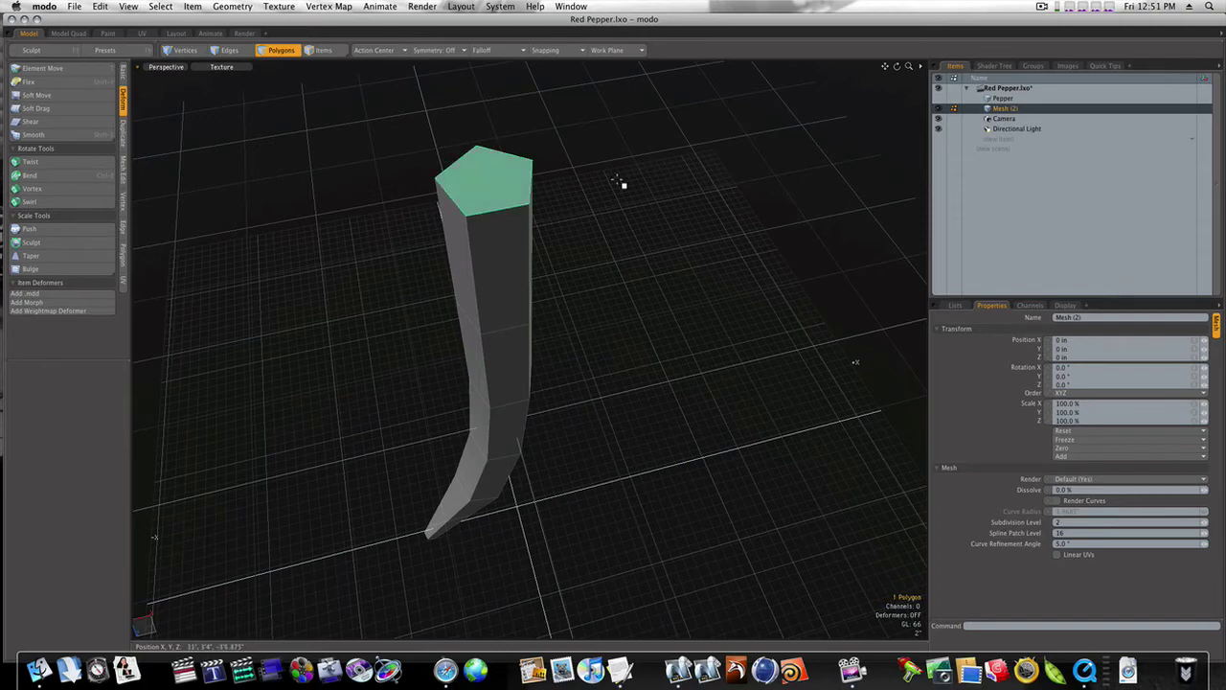
mouse_move(607, 192)
alt+mouse_down()
mouse_move(604, 172)
mouse_move(607, 198)
alt+mouse_up()
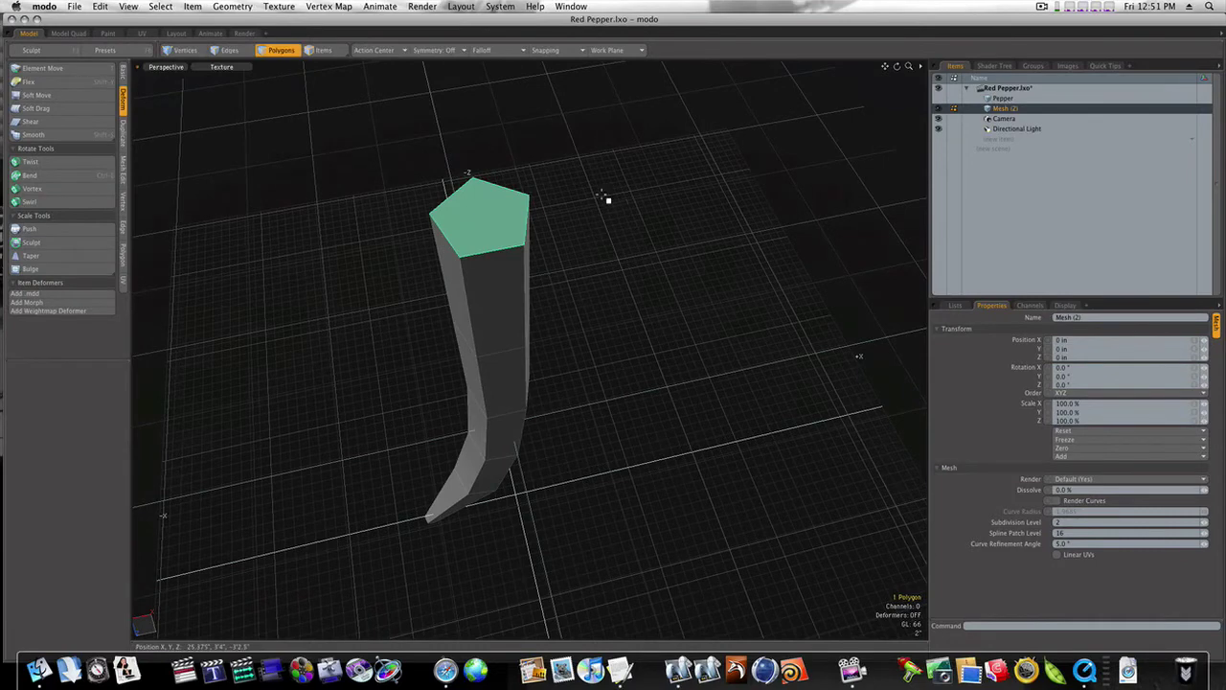
key(b)
click(592, 213)
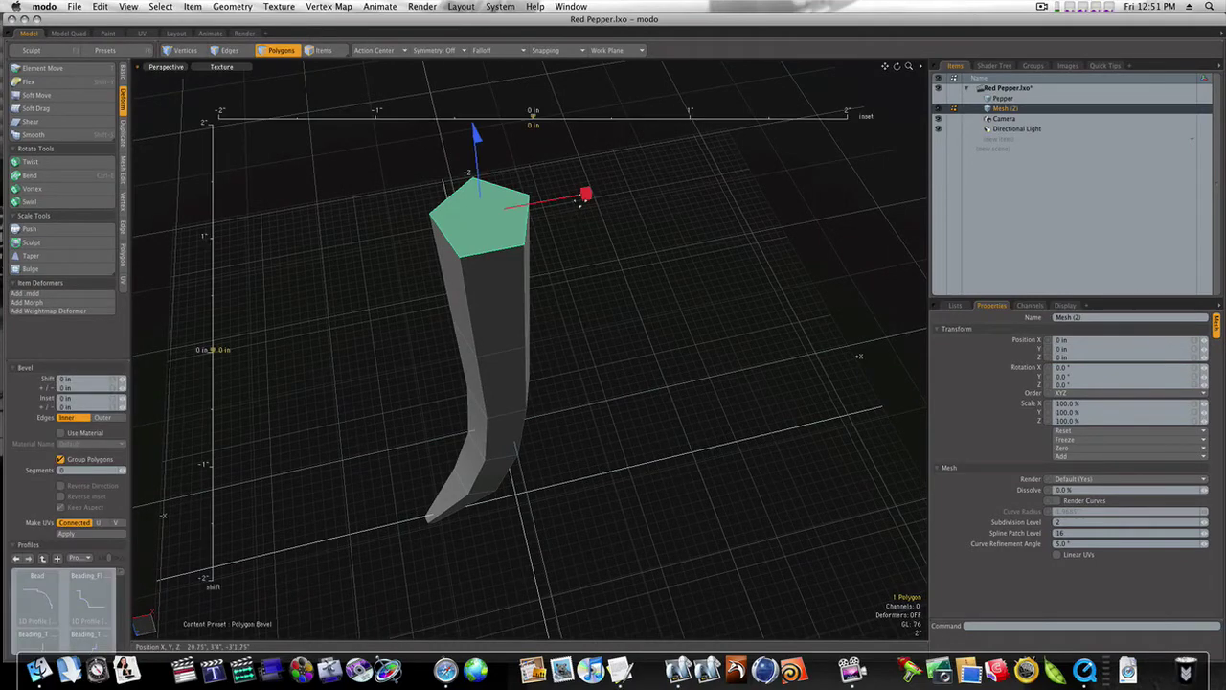
drag(585, 194, 586, 193)
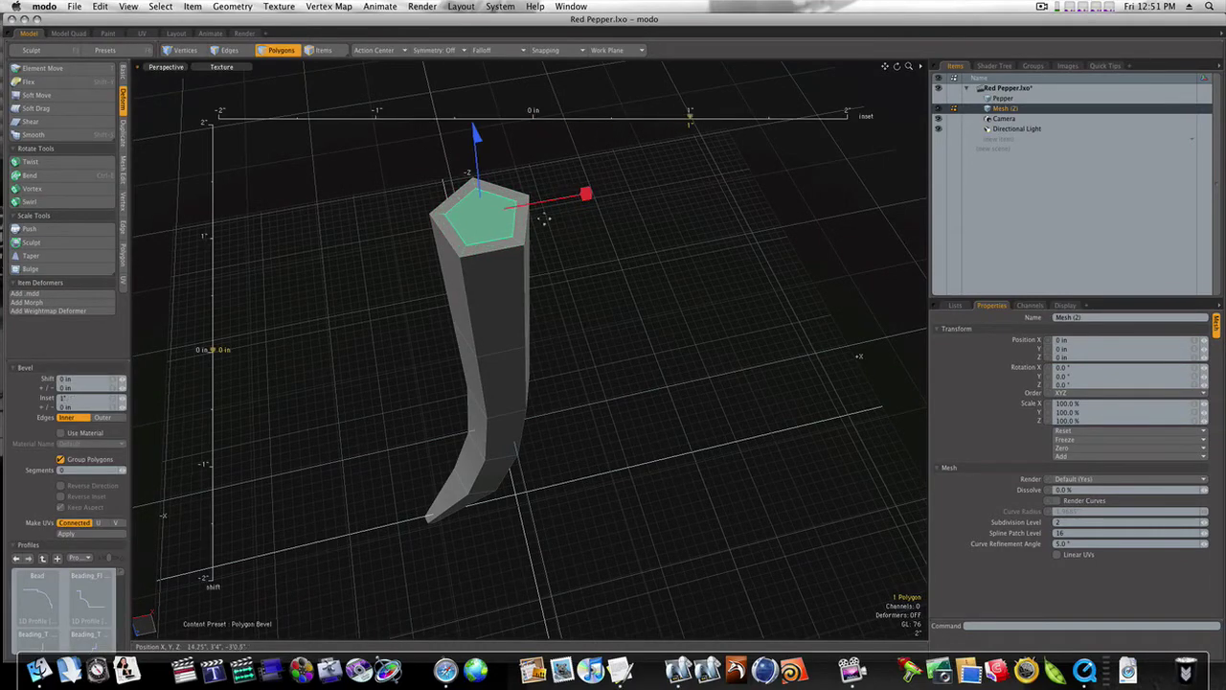
Bevel the inset top polygon upward and narrow it to form a raised cap
shift+click(555, 229)
drag(482, 190, 481, 172)
drag(581, 185, 548, 343)
mouse_move(514, 248)
ctrl+alt+mouse_down()
mouse_move(564, 247)
mouse_move(536, 248)
ctrl+alt+mouse_up()
Bevel the cap's top polygon again with about 0.3125" of shift and inset it to a tiny central pentagon
shift+click(499, 184)
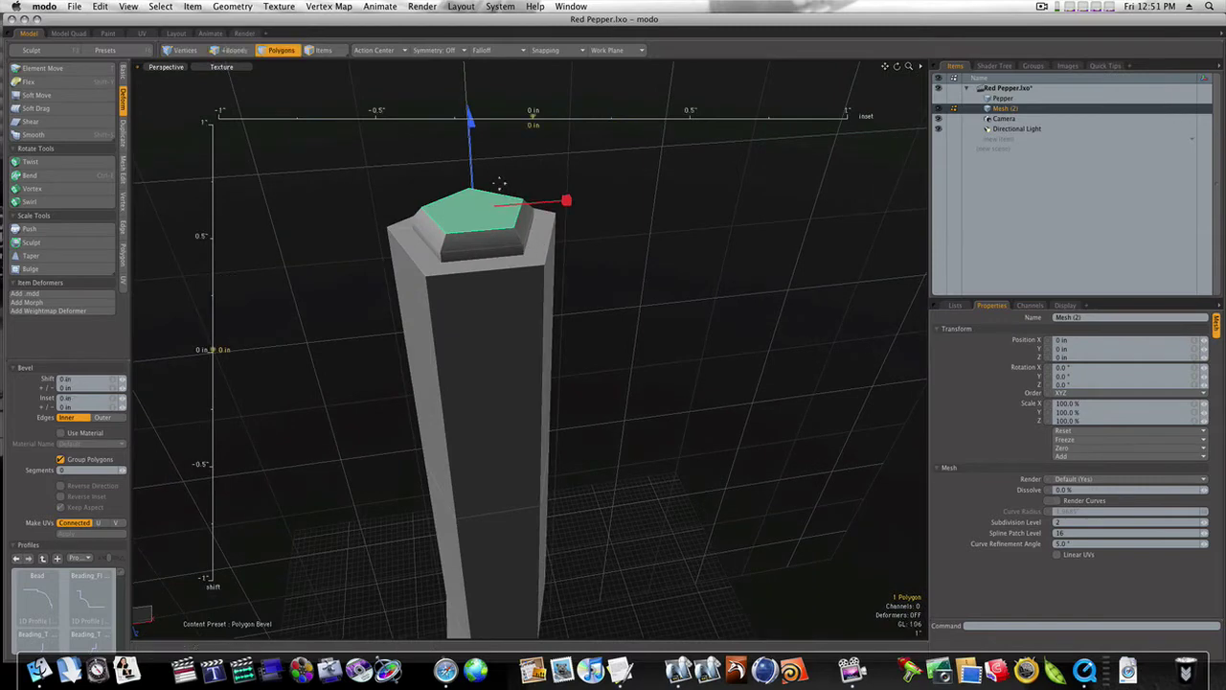
drag(470, 117, 470, 110)
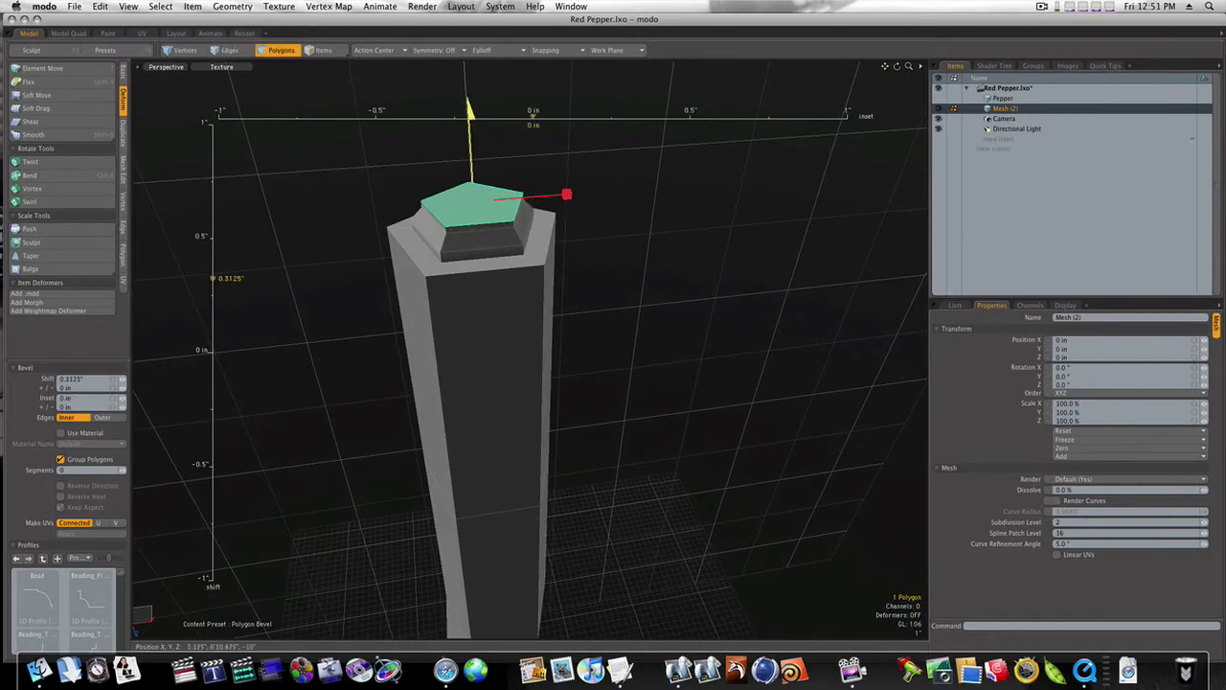
drag(525, 198, 642, 200)
click(515, 185)
drag(566, 194, 566, 194)
Bevel the tiny central pentagon upward by about 12.6875" to form the stem
shift+click(557, 189)
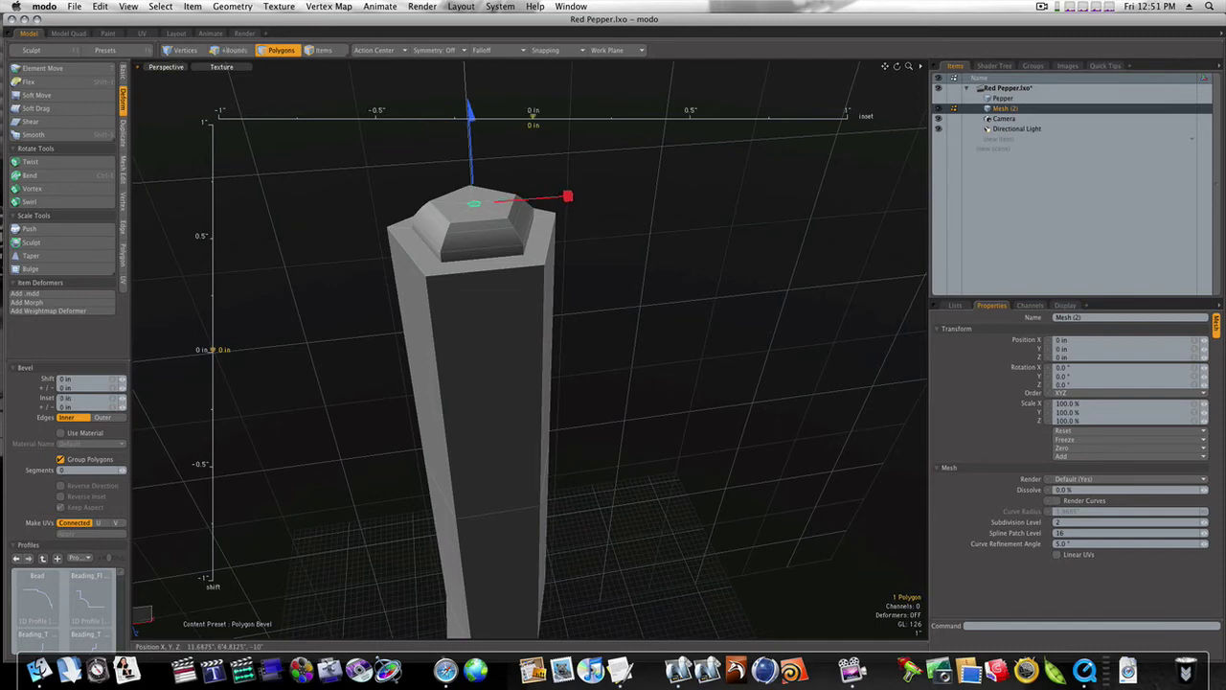
drag(470, 153, 495, 50)
ctrl+alt+drag(637, 260, 571, 341)
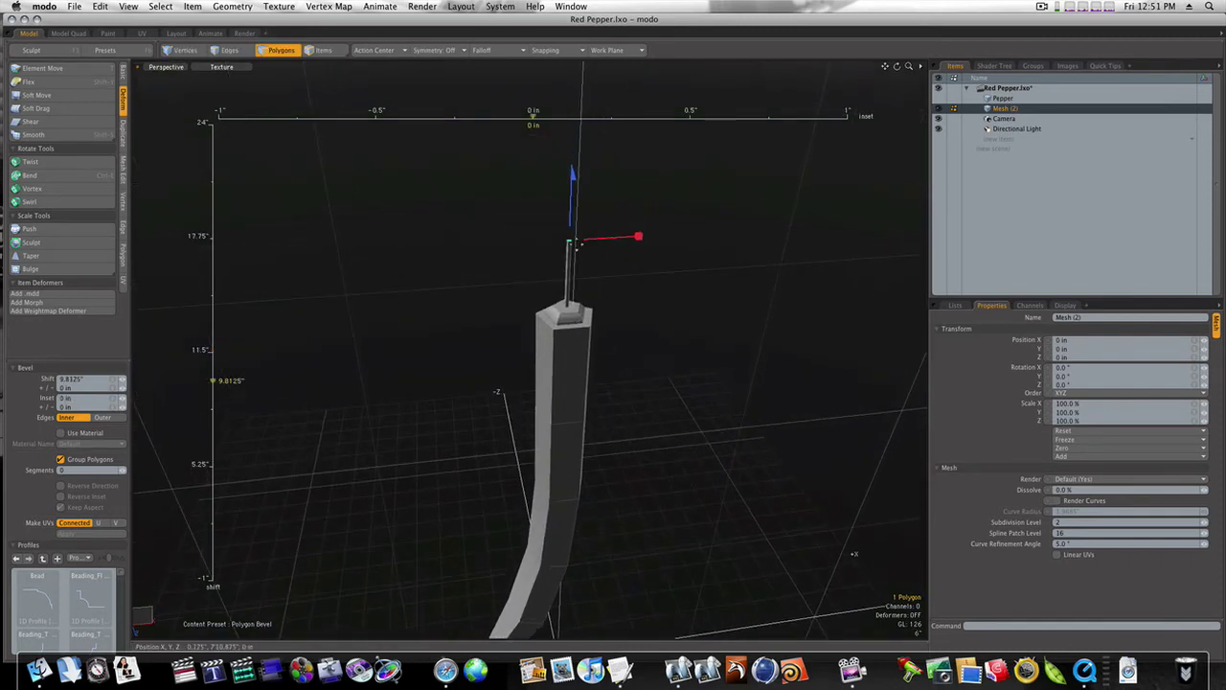
drag(572, 223, 574, 202)
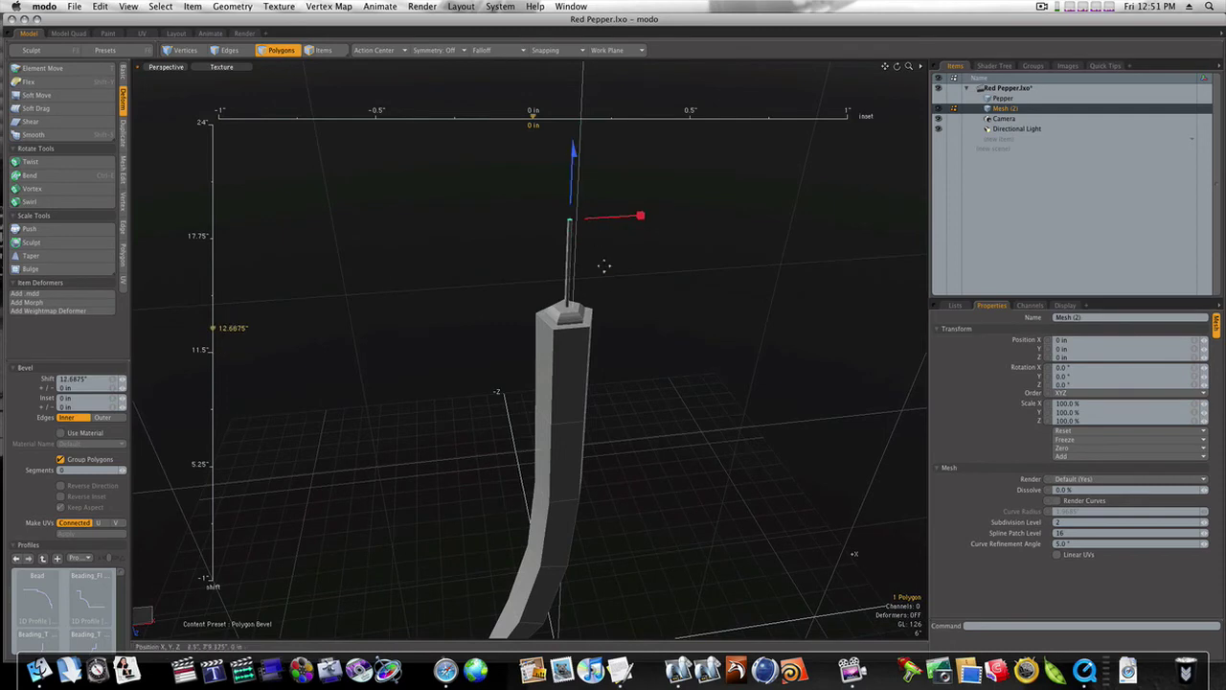
key(space)
click(613, 297)
Turn subdivision back on and bevel the stem's tip polygon in place to give the stem a blunt end
alt+drag(621, 323, 611, 293)
key(Tab)
key(Tab)
alt+drag(577, 219, 609, 391)
key(Tab)
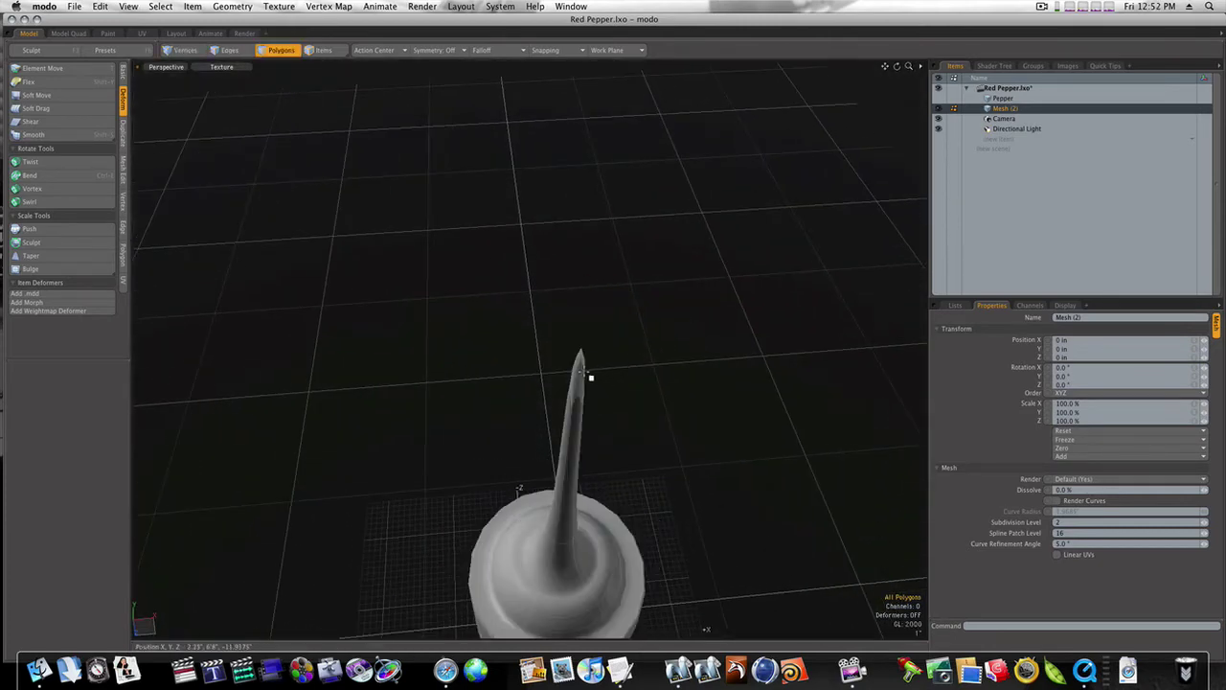
key(b)
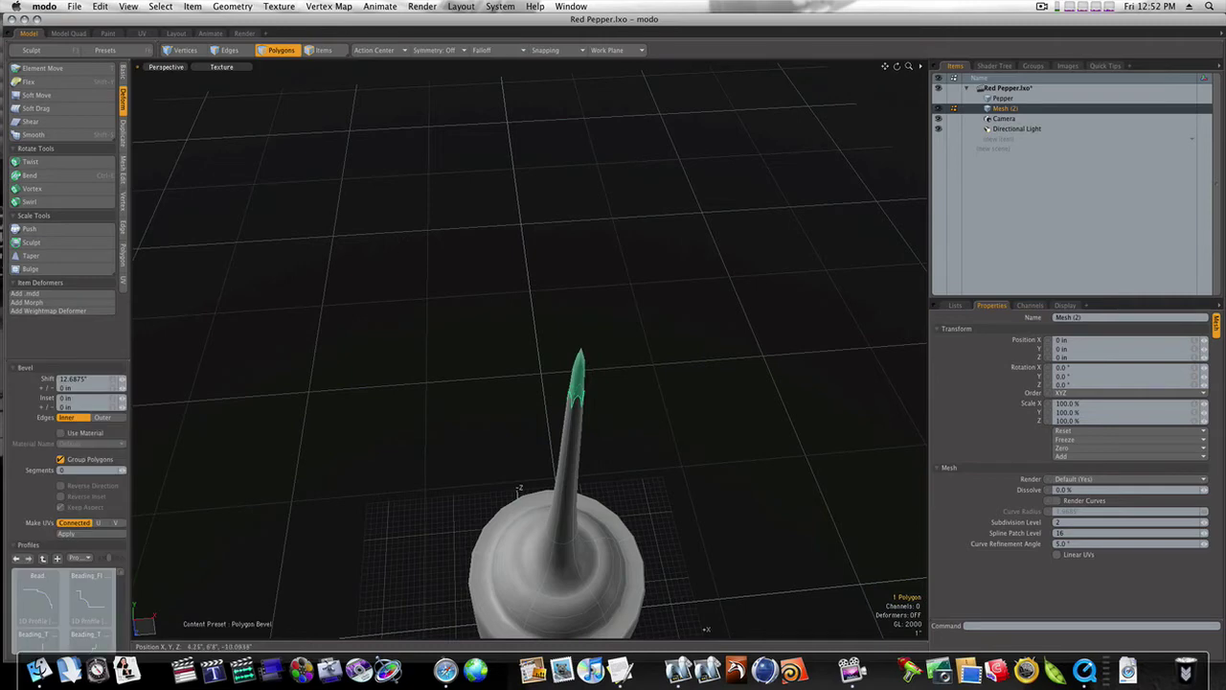
alt+drag(630, 404, 659, 455)
ctrl+alt+drag(659, 455, 638, 430)
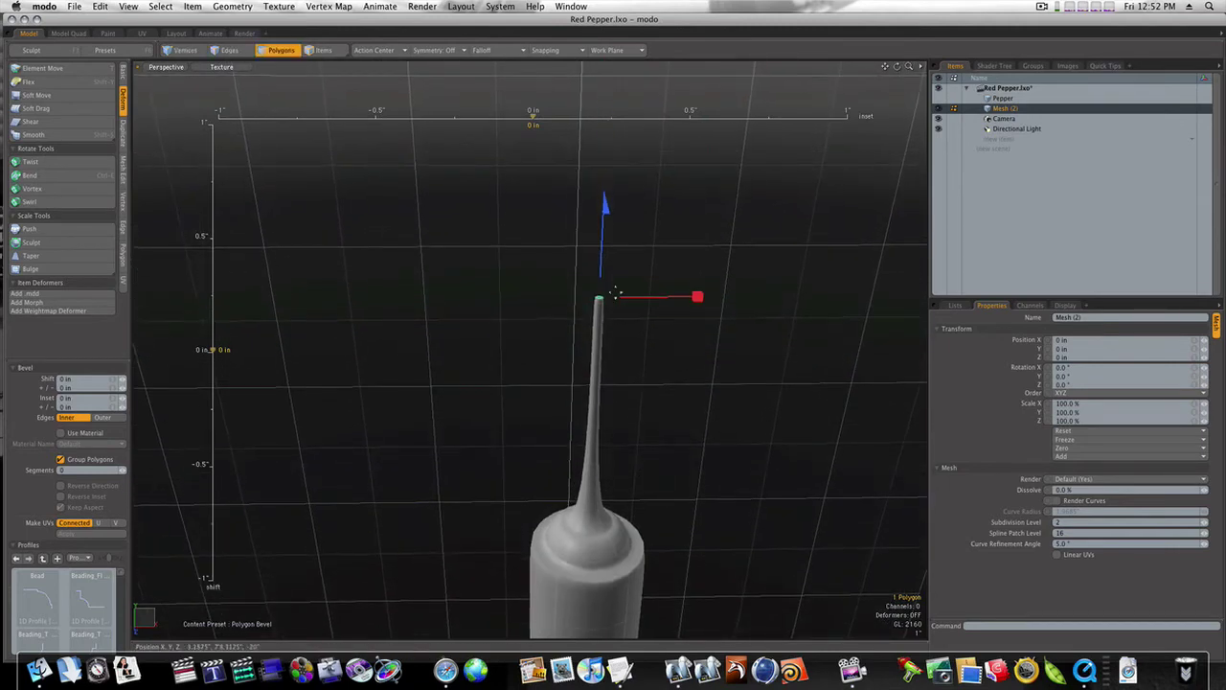
key(space)
key(w)
mouse_move(604, 210)
mouse_down()
mouse_move(604, 243)
mouse_move(604, 219)
mouse_up()
drag(598, 303, 606, 273)
key(space)
Select the polygons of the stem's end section and move them to offset the end of the stem
right_drag(553, 264, 646, 368)
key(w)
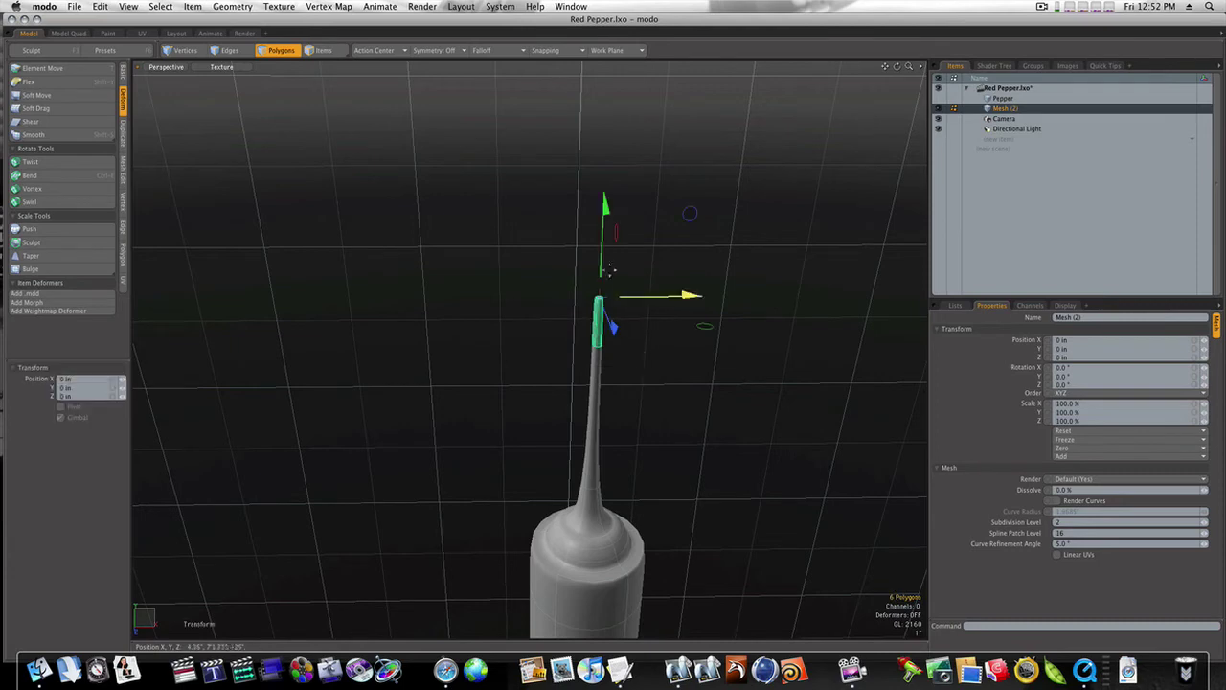
drag(607, 269, 668, 334)
key(space)
Bevel the polygon at the stem's tip with a slight shift and inset change to flare the end of the stem
key(1)
alt+shift+drag(635, 429, 635, 408)
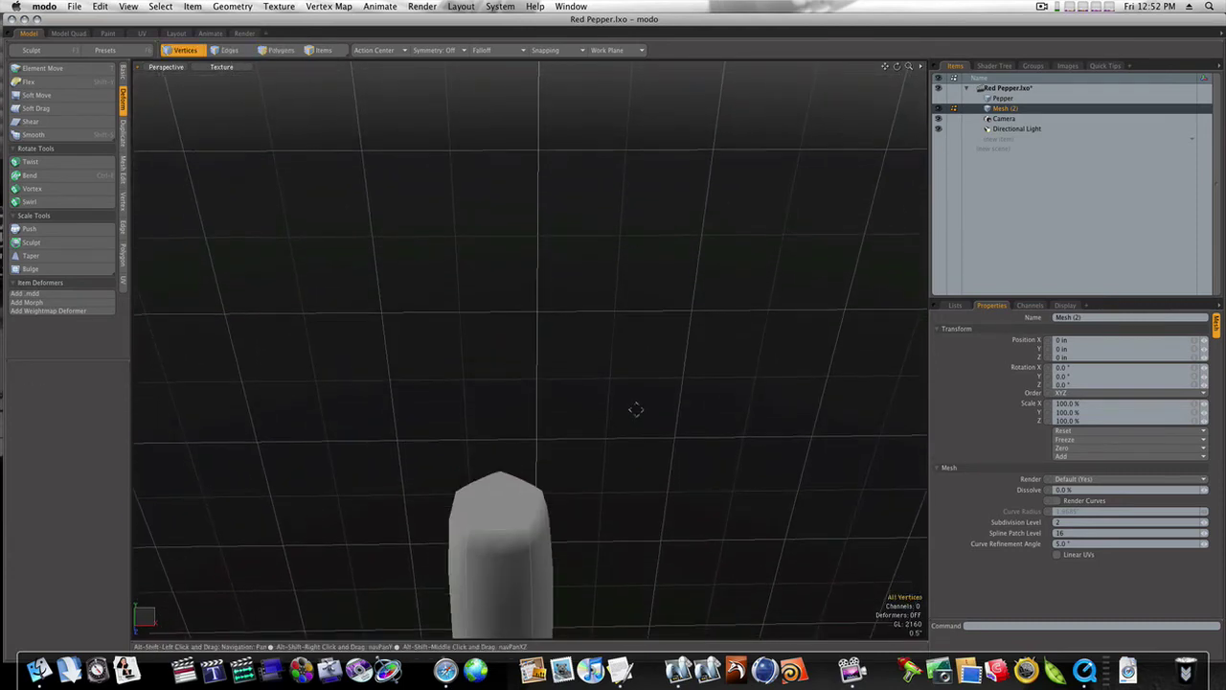
key(2)
key(3)
click(515, 496)
key(b)
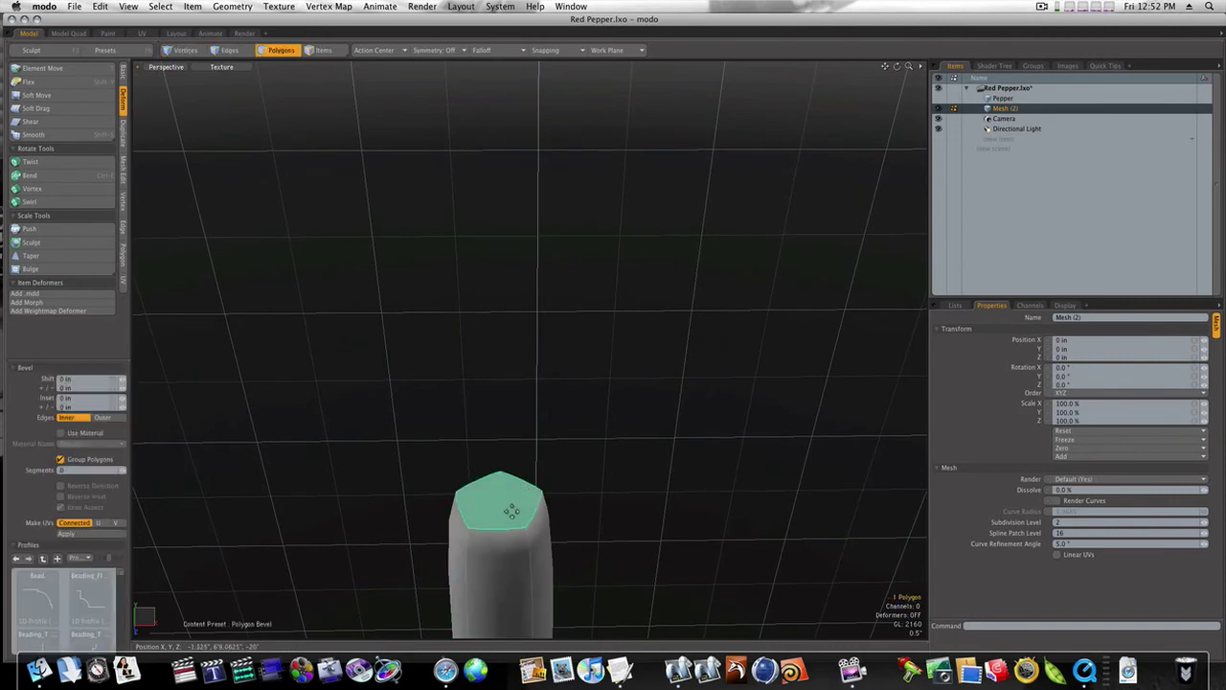
click(512, 511)
drag(658, 499, 553, 499)
alt+drag(684, 520, 608, 521)
drag(618, 433, 617, 423)
key(space)
click(651, 482)
alt+drag(651, 482, 644, 458)
In the front view, select the polygons of the upper stem and rotate them slightly in the view plane
key(ctrl+space)
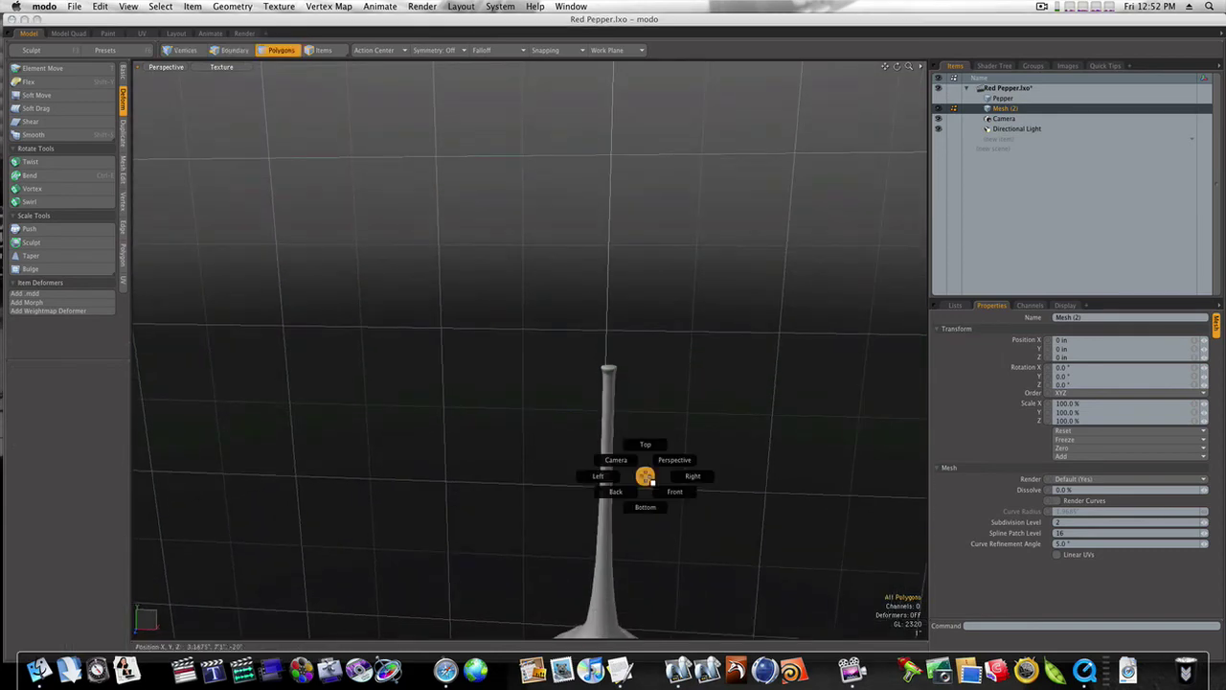
click(673, 490)
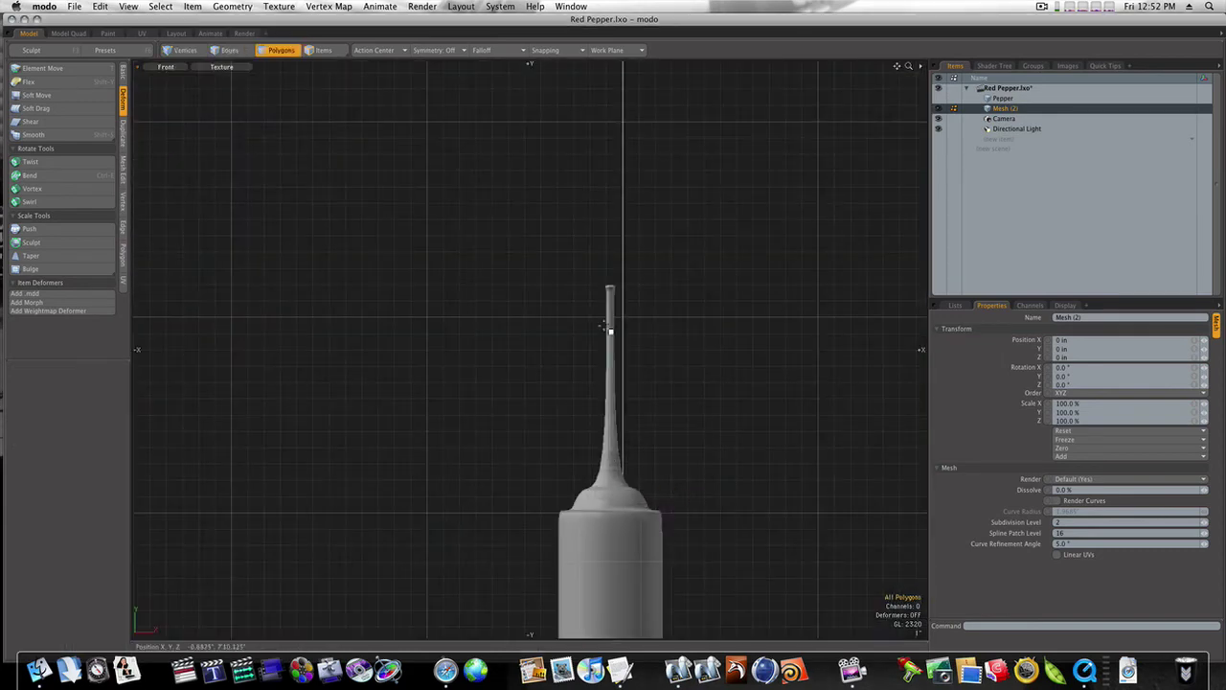
drag(572, 263, 663, 467)
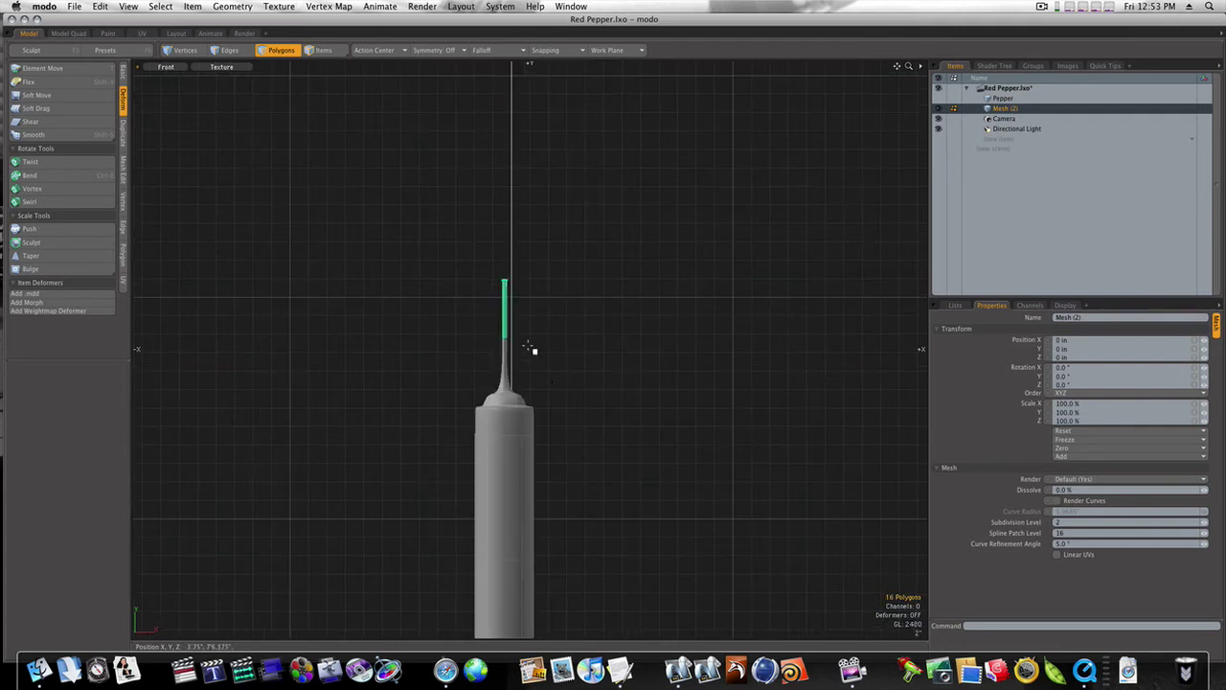
key(e)
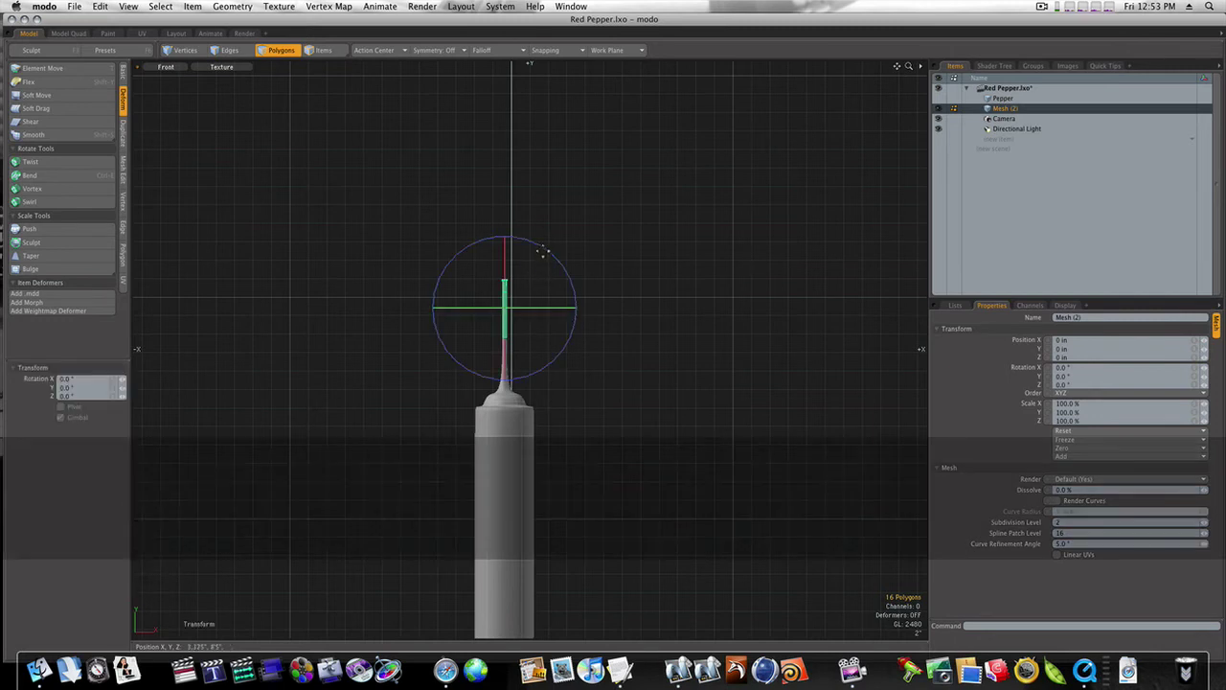
drag(537, 245, 533, 242)
key(Escape)
In the perspective view, select the five-edge loop around the base of the cap and move it slightly up along Y
ctrl+alt+drag(691, 447, 668, 390)
key(ctrl+space)
click(693, 405)
alt+shift+drag(668, 389, 648, 424)
scroll(608, 224, up, 5)
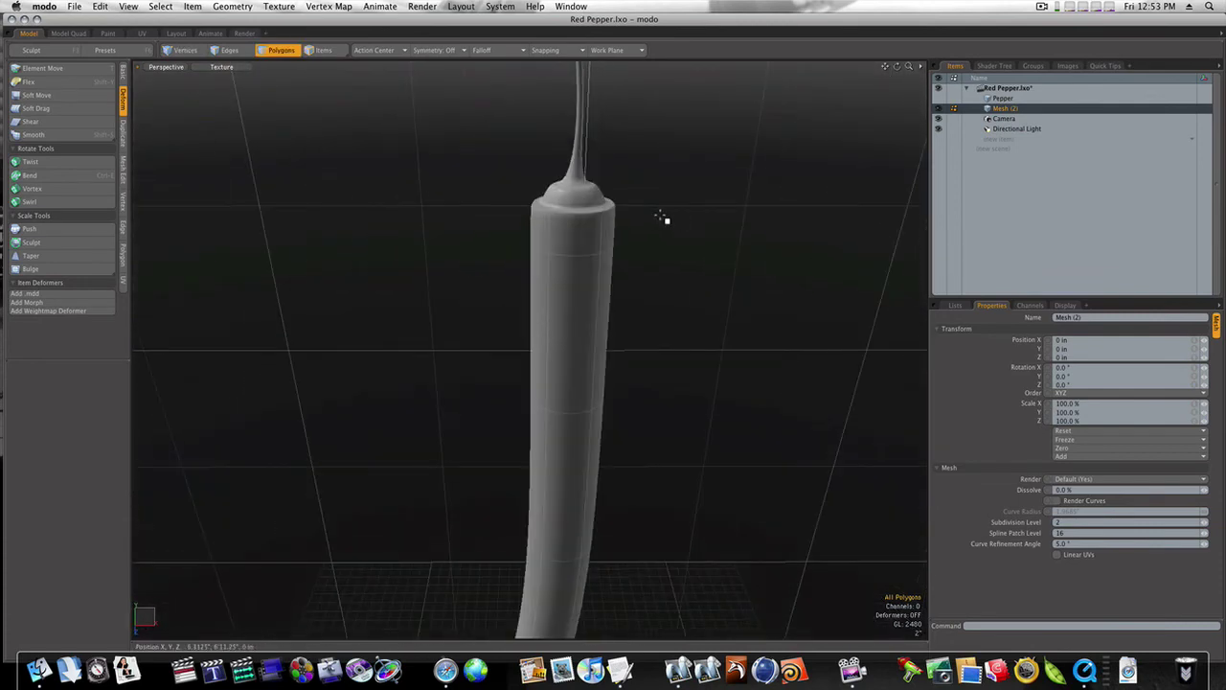
key(space)
key(space)
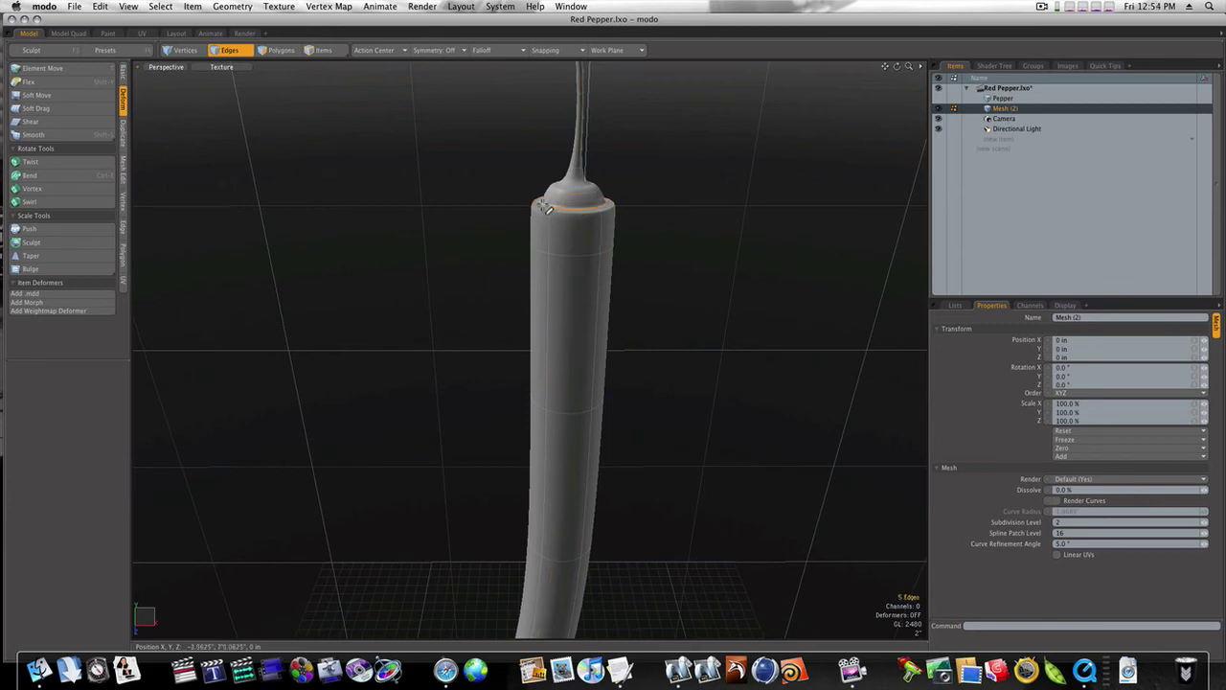
key(w)
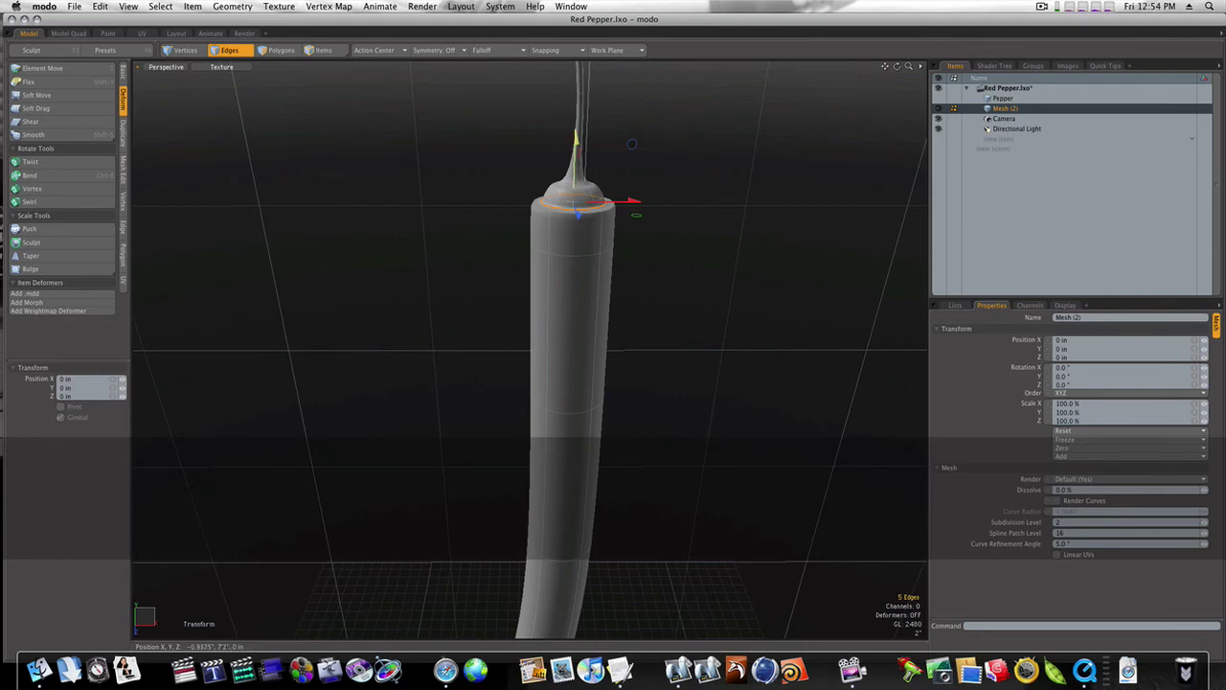
drag(576, 139, 575, 137)
key(space)
click(636, 226)
ctrl+alt+drag(654, 255, 574, 269)
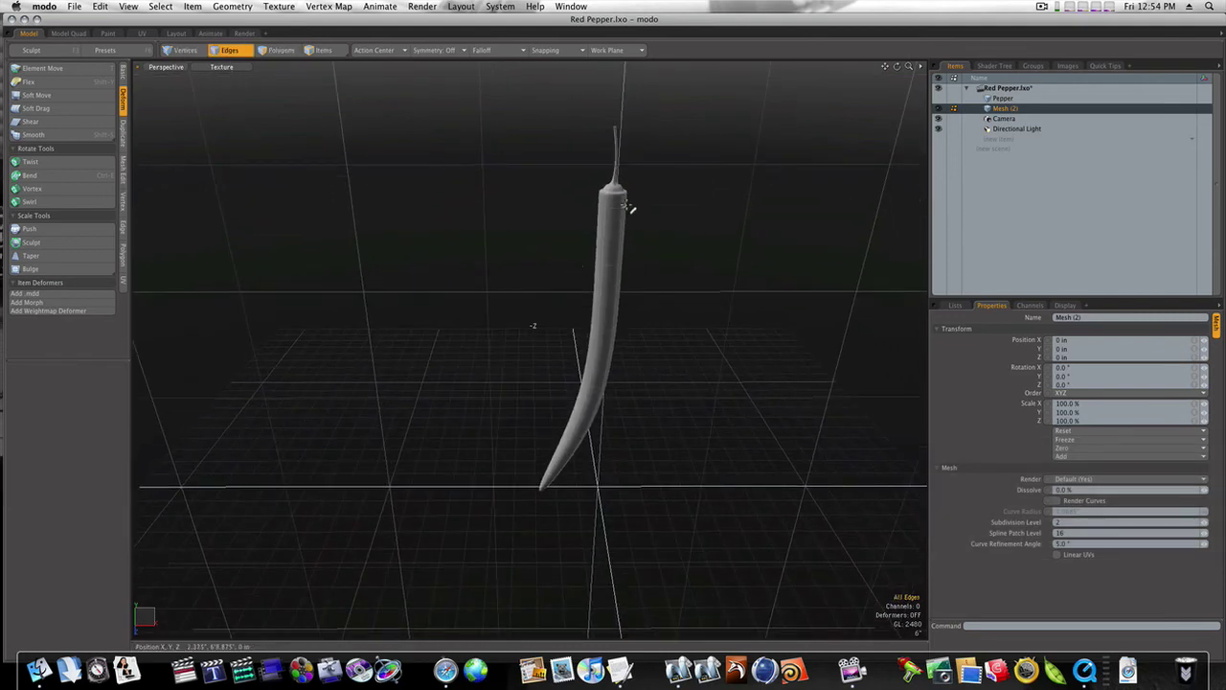
alt+drag(679, 358, 636, 408)
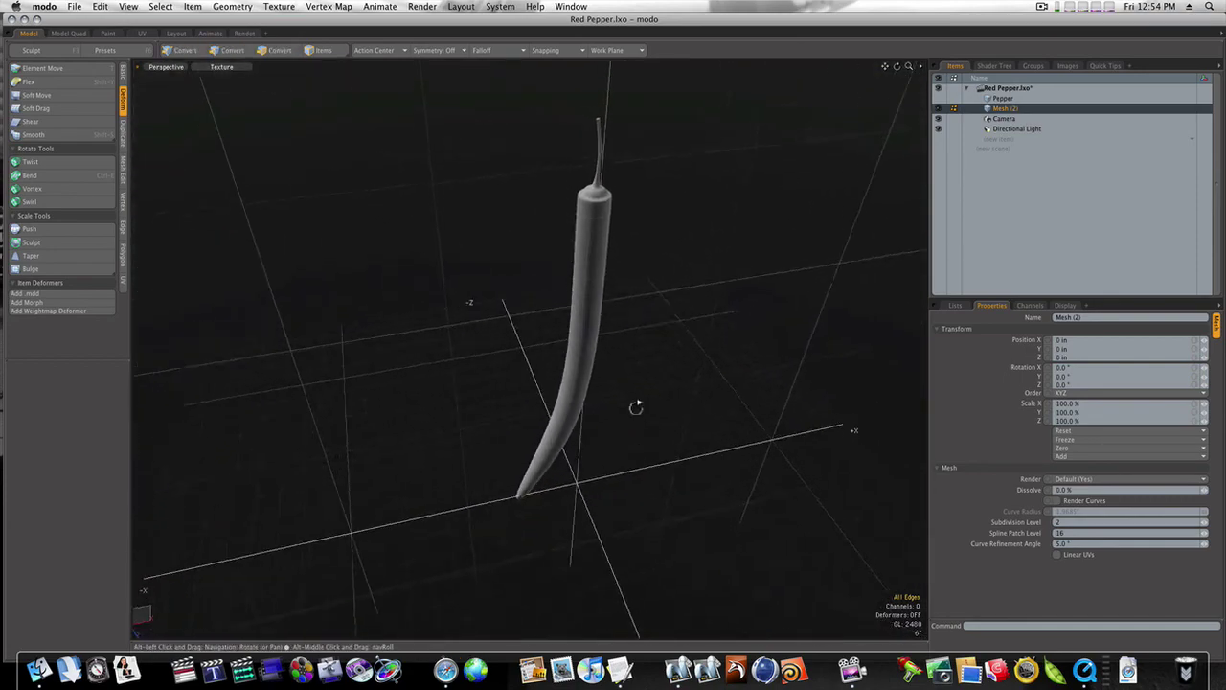